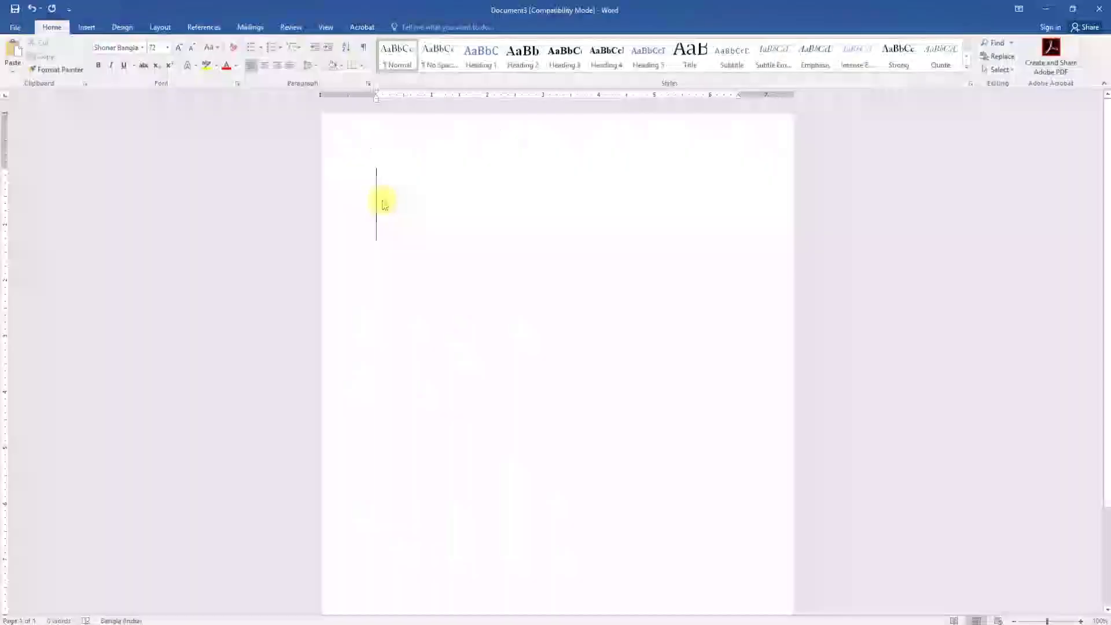
- Type the Bangla heading 'আজকে আমরা সিখবো কিভাবে আপনি পেজ ব্রেক কোরবেন' as the document's first line
type("আজকে আমরা সিখবো")
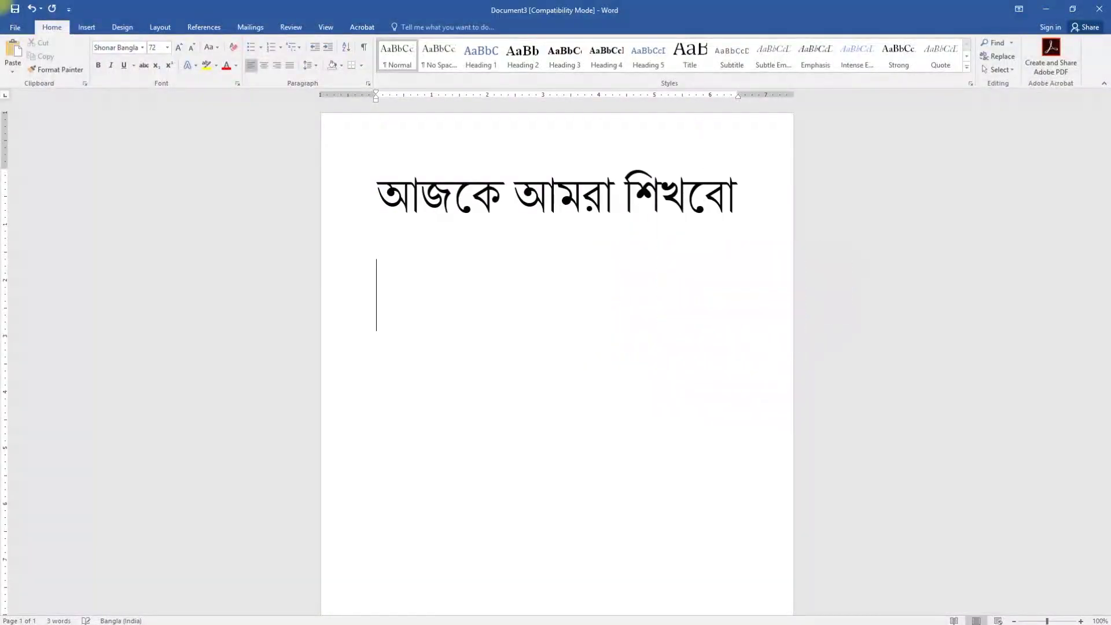
type(" কিভাবে আপনি পেজ ব্রে")
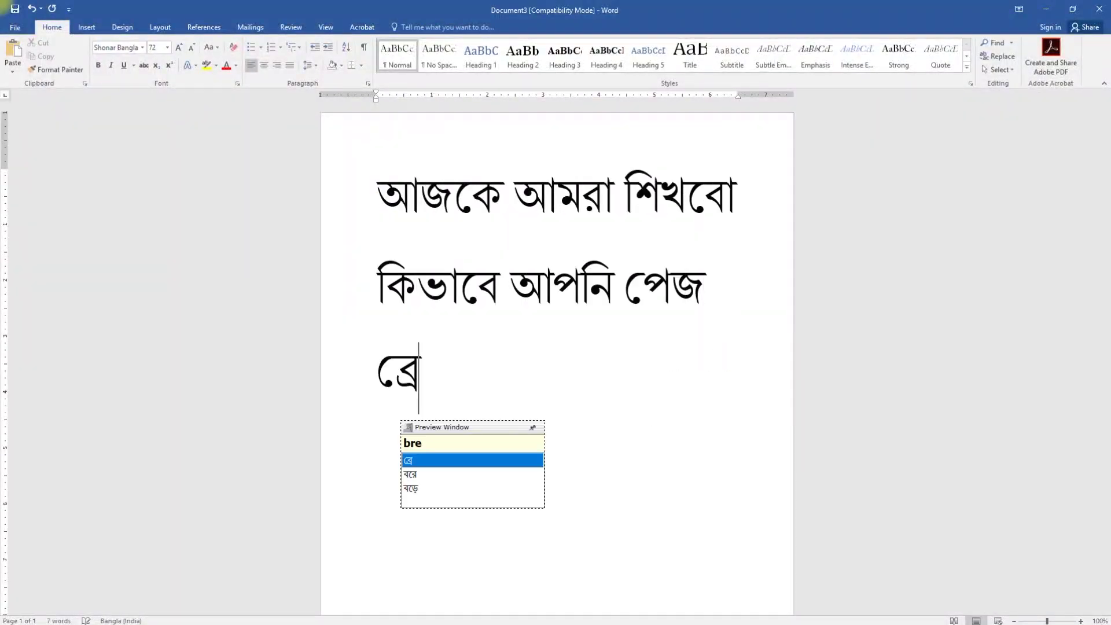
type("ক কোরবেন")
- On a new line, add the Bangla intro sentence 'তাহলে এসুন জেনে নিন।........'
key("Return")
type("তাহলে এসুন জেনে নিন।........")
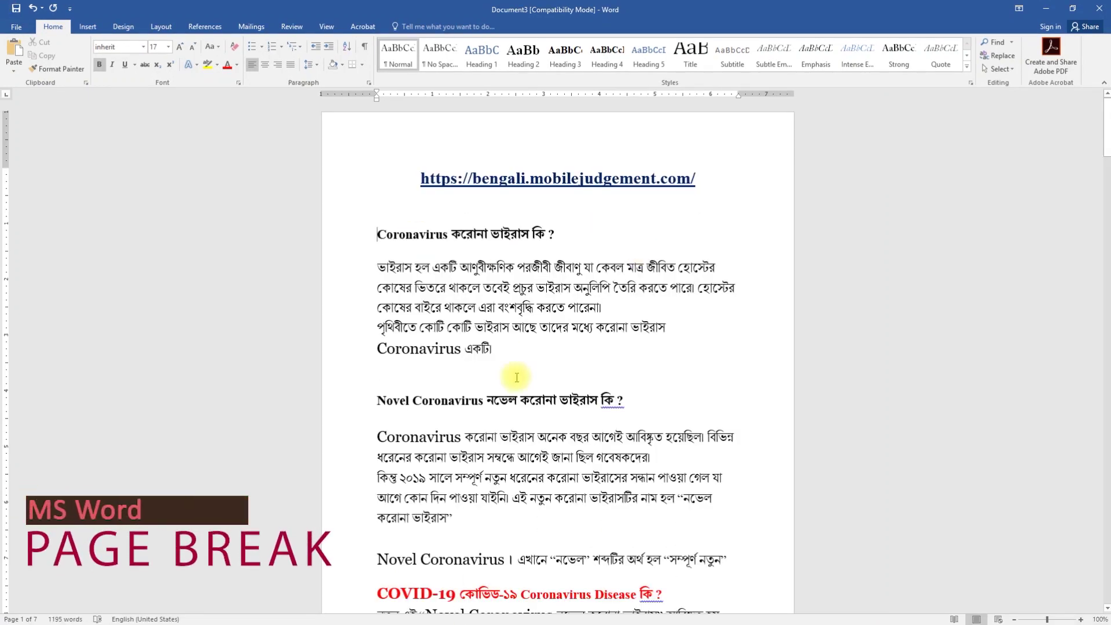
- Find the red COVID-19 heading and select it with the two lines below
scroll(517, 377, "down", 3)
scroll(516, 377, "down", 4)
scroll(515, 377, "down", 3)
scroll(515, 376, "down", 3)
scroll(517, 378, "up", 4)
scroll(516, 377, "up", 3)
scroll(517, 377, "up", 2)
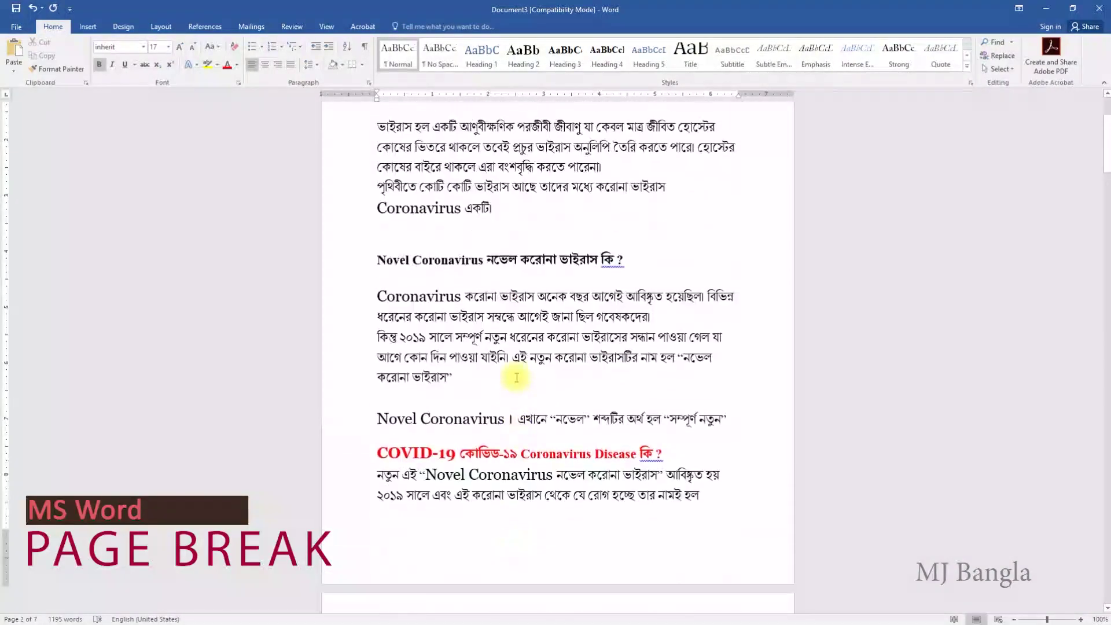
scroll(517, 377, "up", 3)
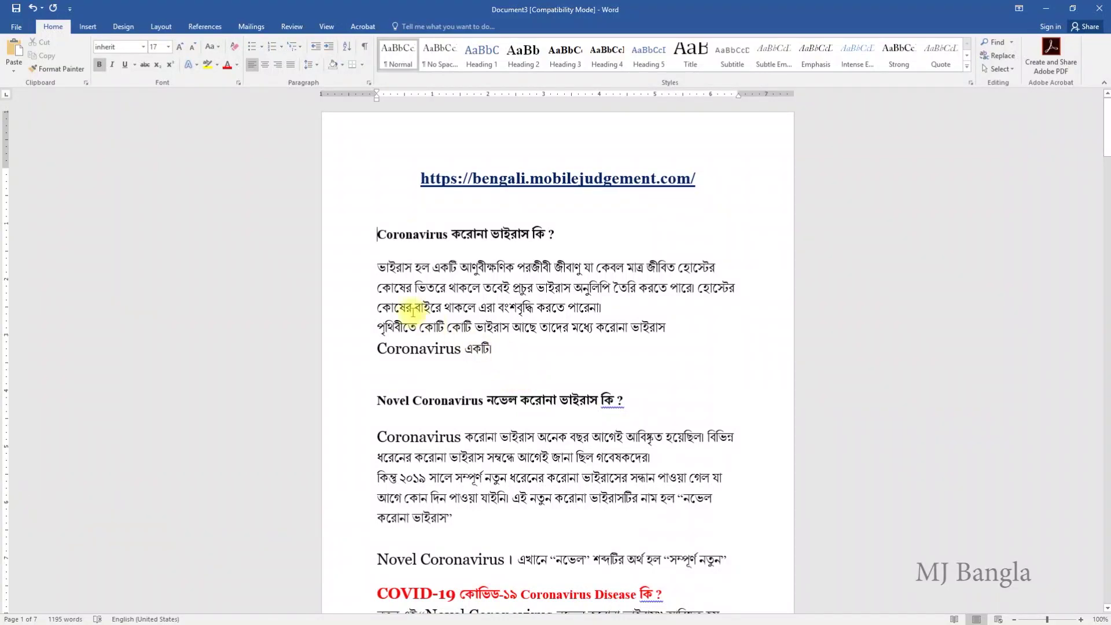
scroll(405, 405, "down", 3)
scroll(390, 368, "down", 1)
scroll(392, 348, "down", 2)
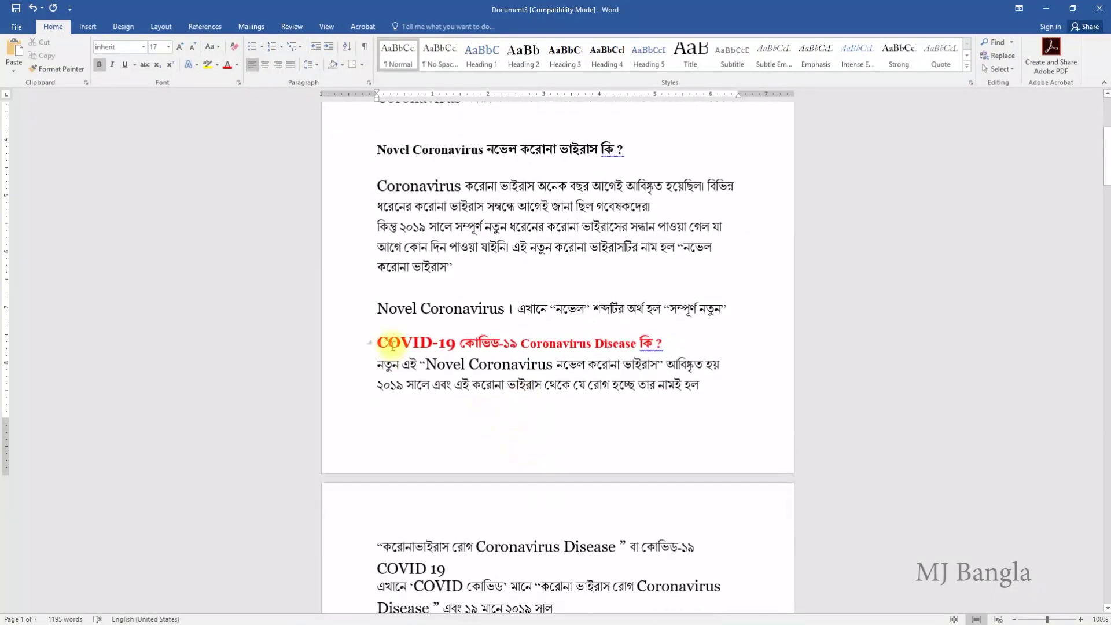
left_click(375, 343)
left_click_drag(371, 342, 702, 387)
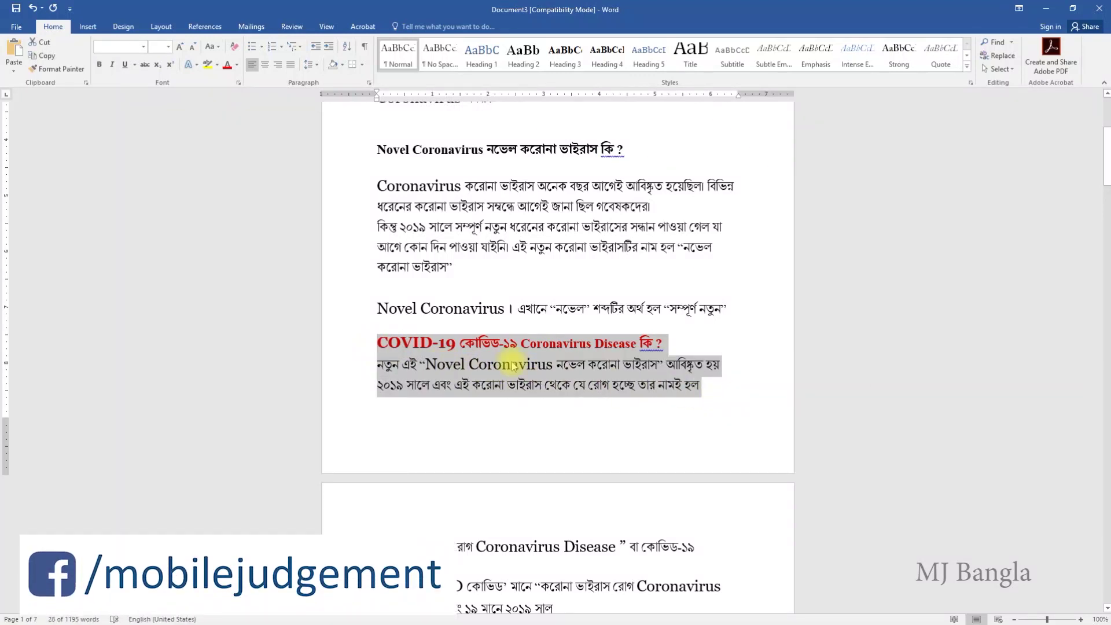
- Insert two blank lines before the COVID-19 heading so its text moves to the next page
left_click(383, 343)
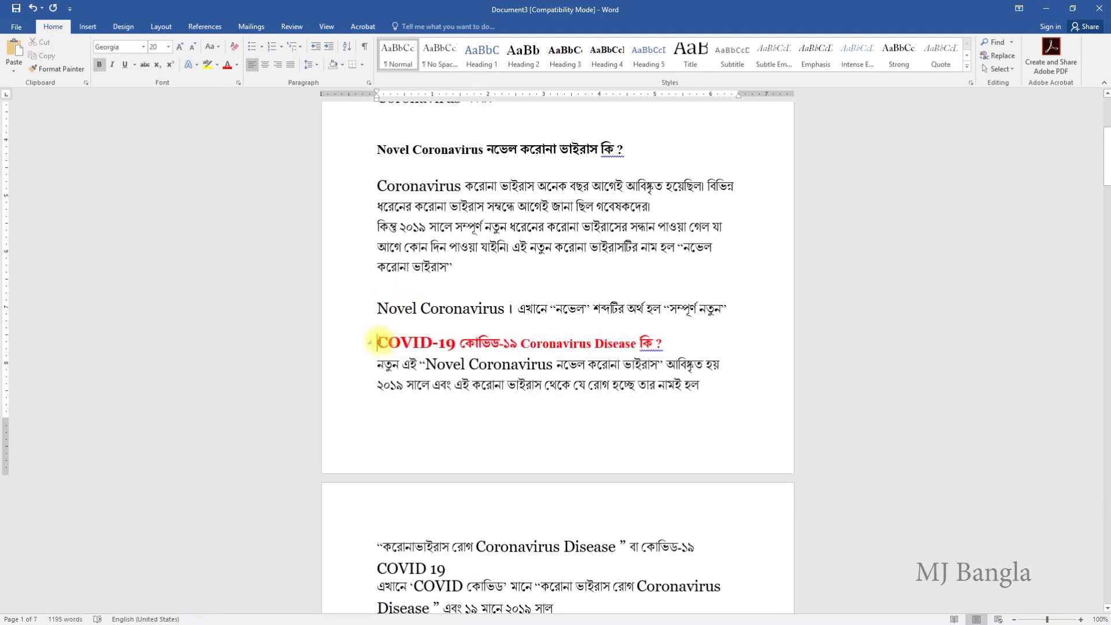
key("Return")
key("Return")
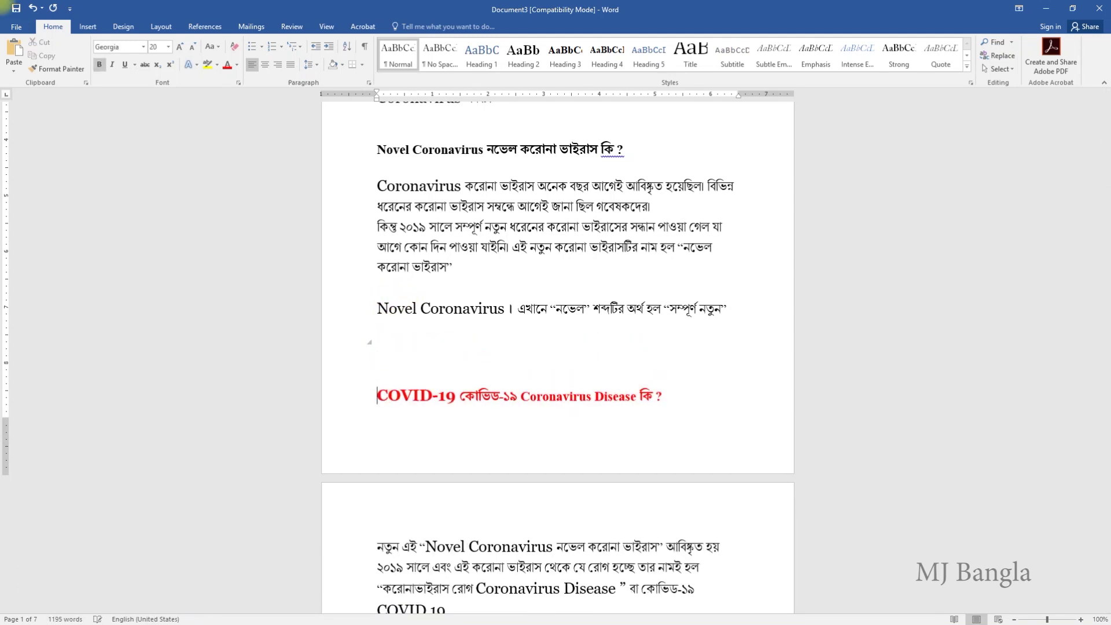
key("Return")
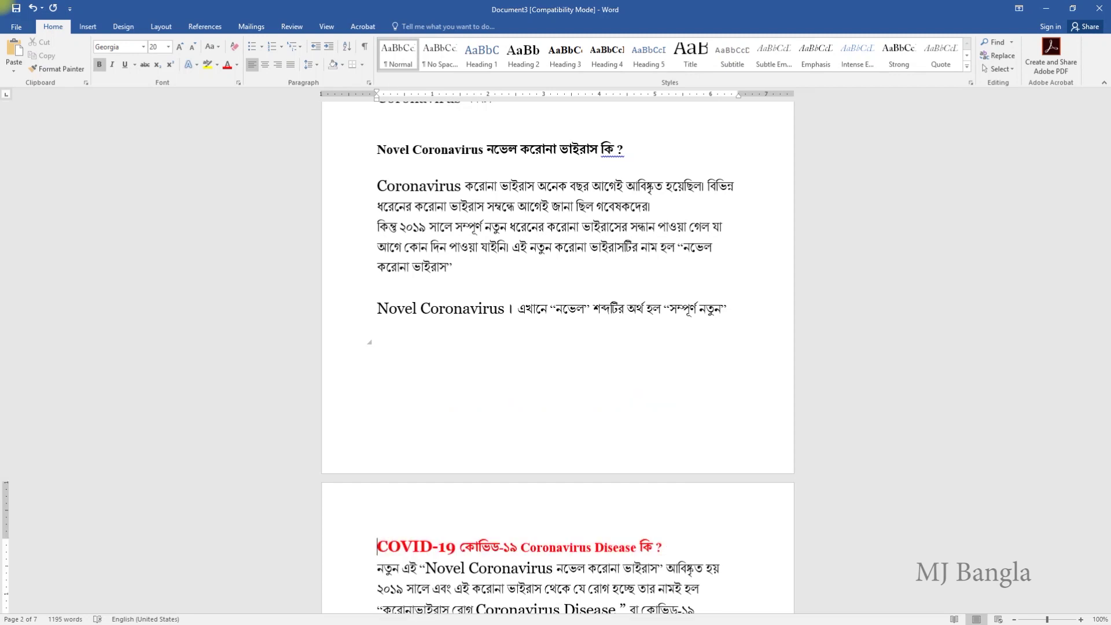
- Type test word 'kk' under the Novel Coronavirus line, add two blank lines, then undo one
scroll(378, 340, "down", 3)
scroll(437, 410, "down", 1)
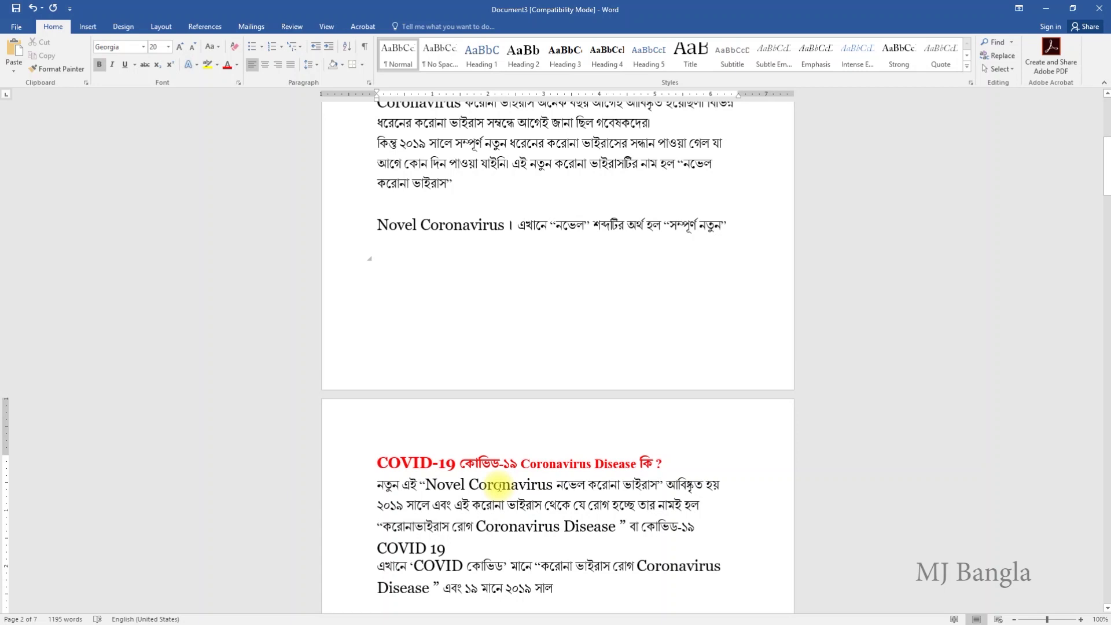
left_click(394, 255)
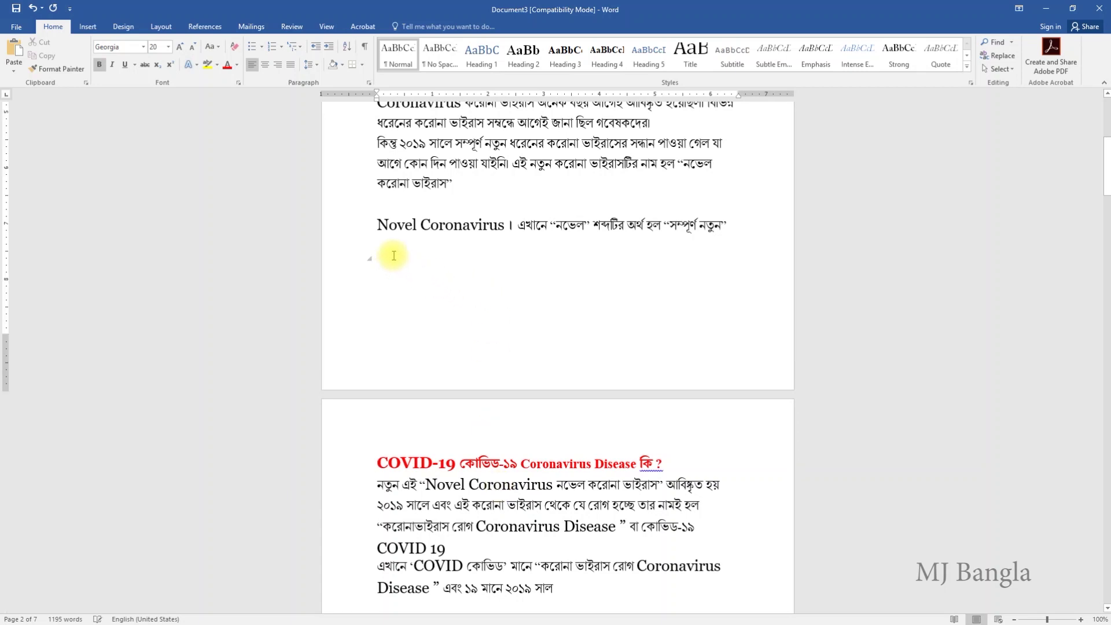
type("kk")
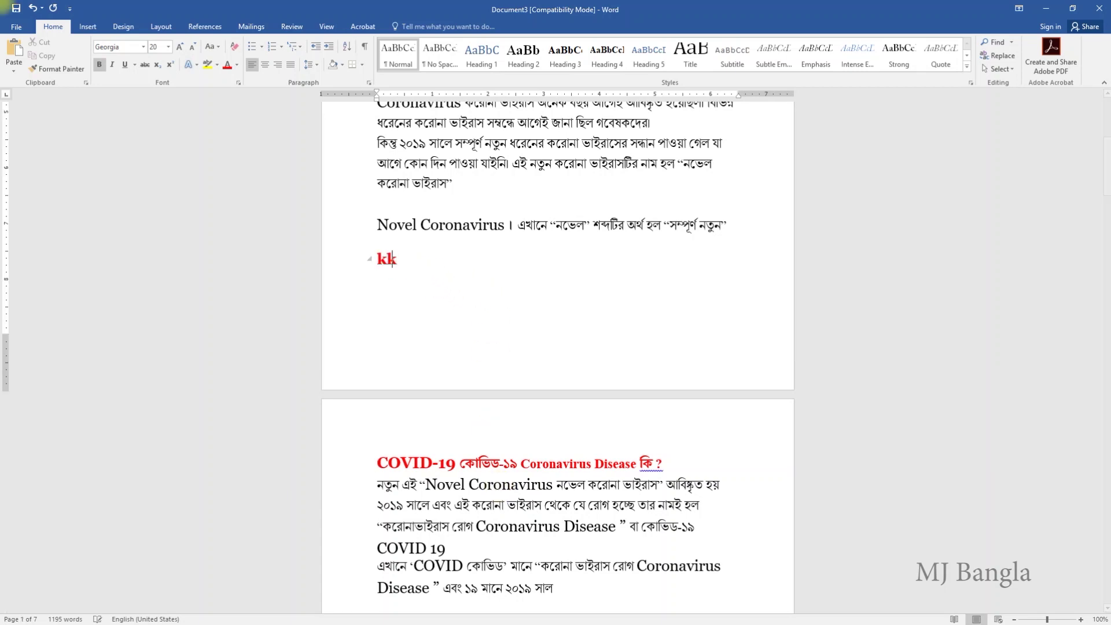
key("Return")
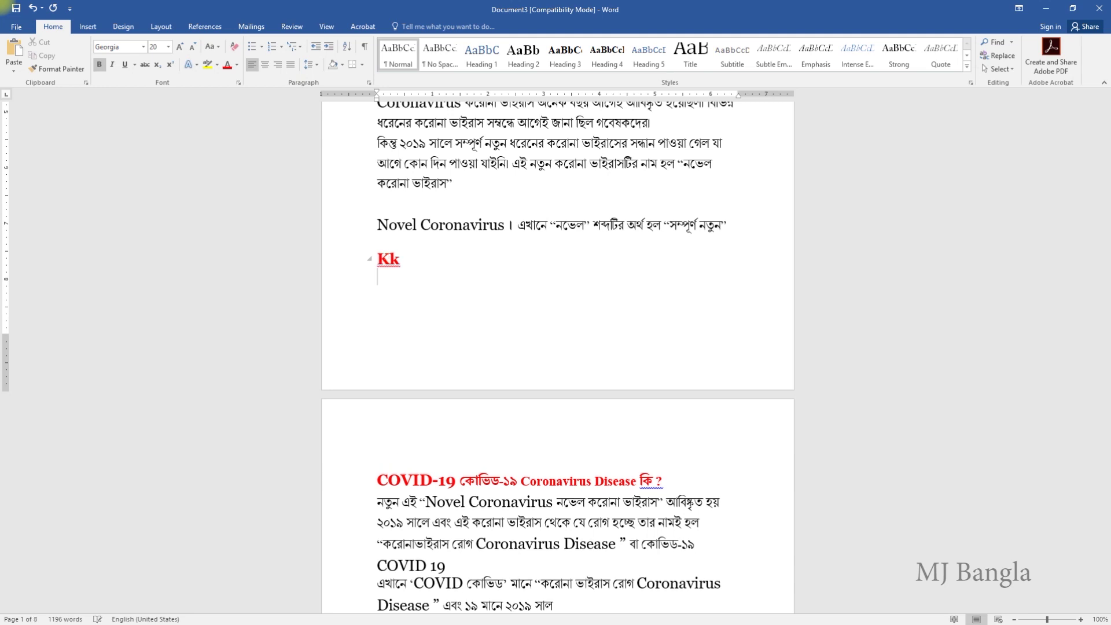
key("Return")
key("Return")
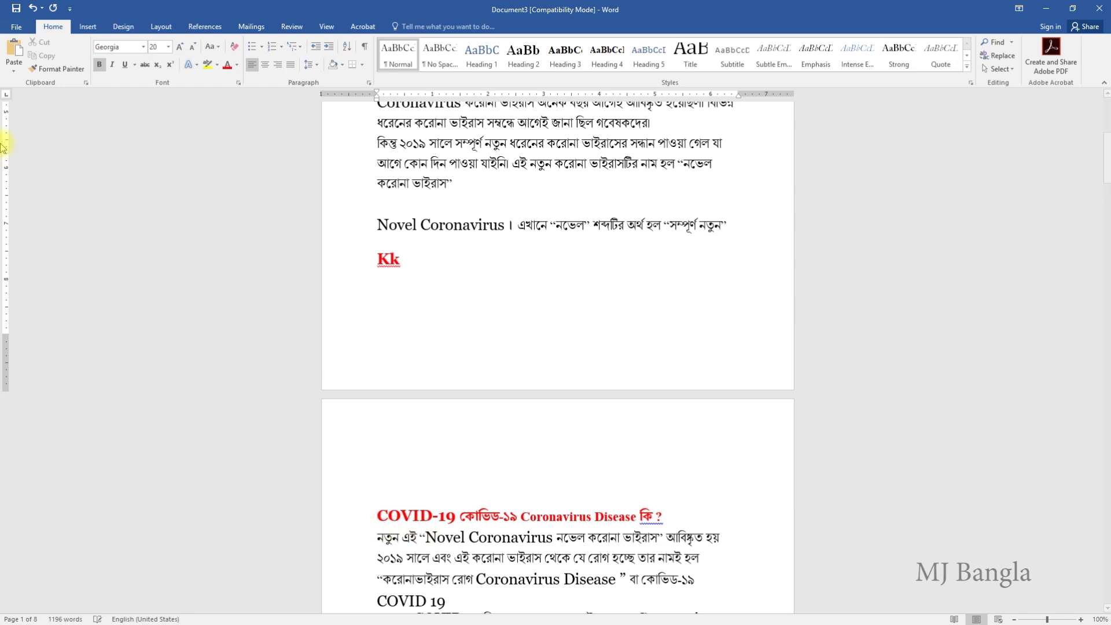
left_click(33, 8)
- Undo the remaining test edits and insert a page break before the COVID-19 heading
left_click(33, 8)
left_click(33, 8)
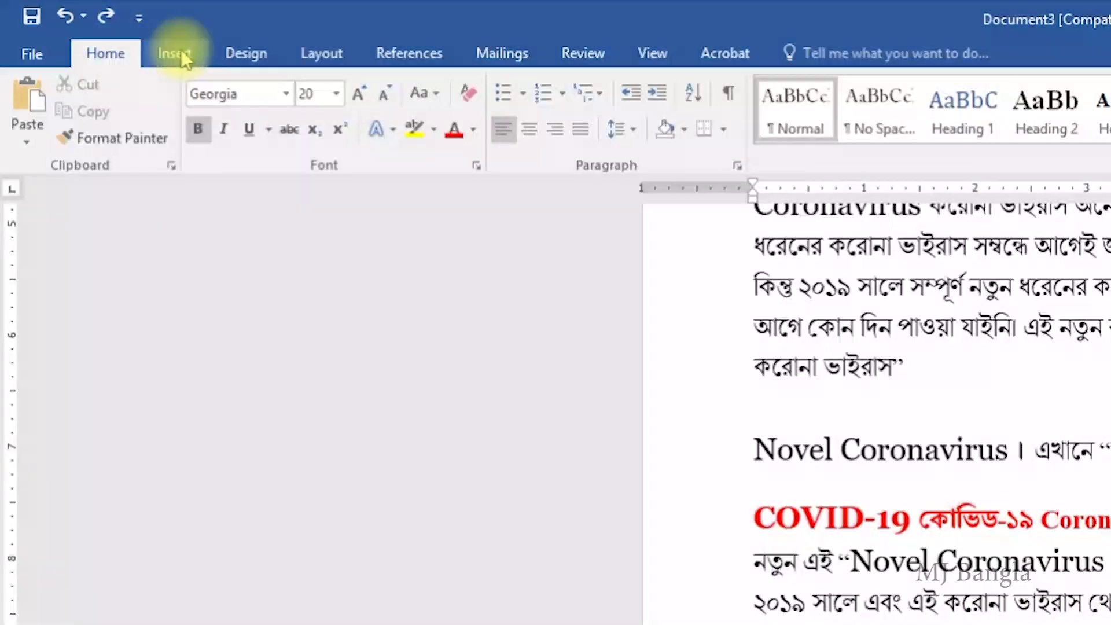
left_click(181, 50)
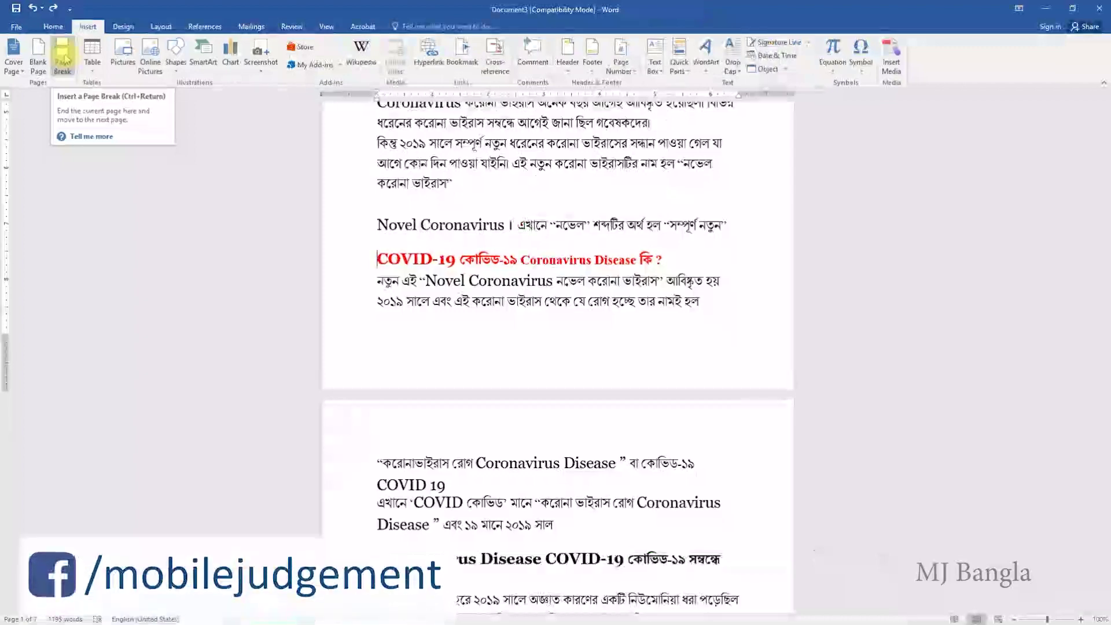
left_click(64, 58)
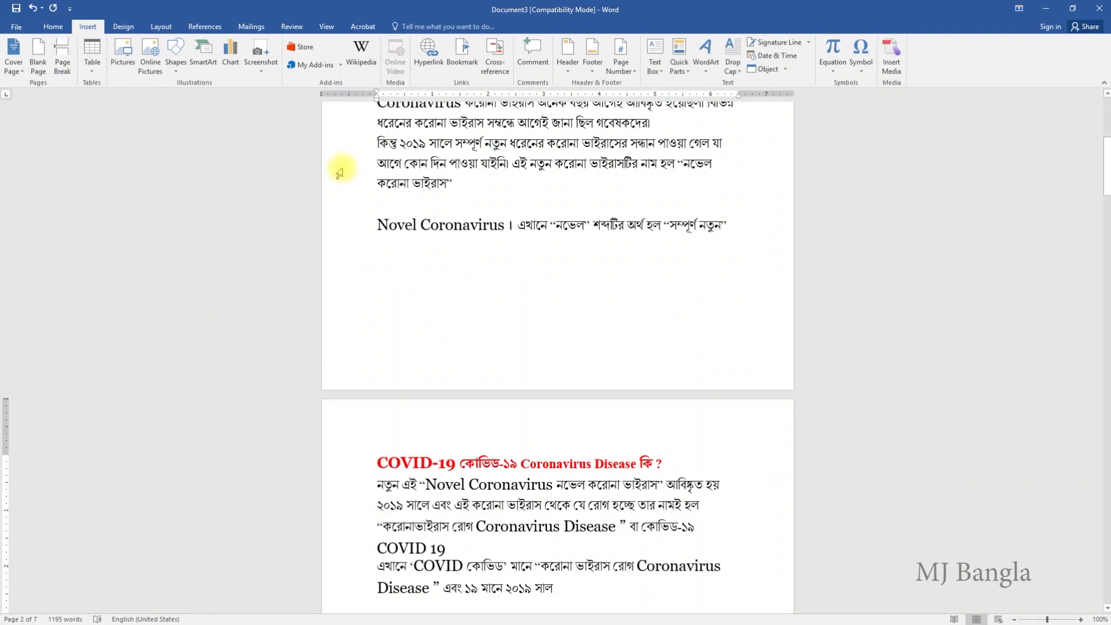
- Add an empty page after the Novel Coronavirus text, making the document 8 pages
left_click(390, 245)
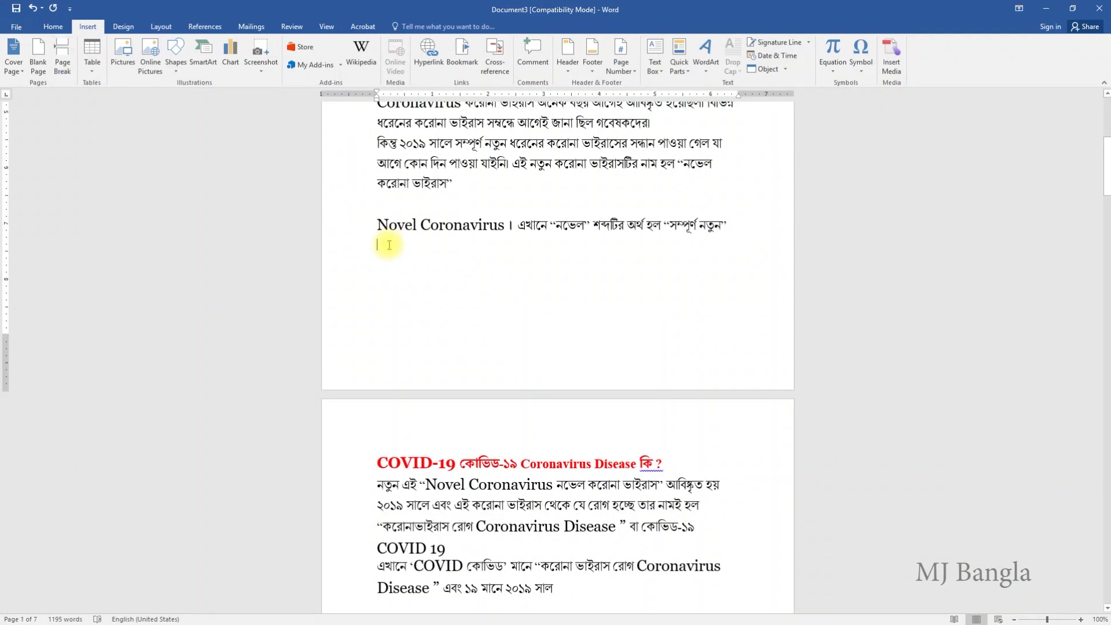
key("Return")
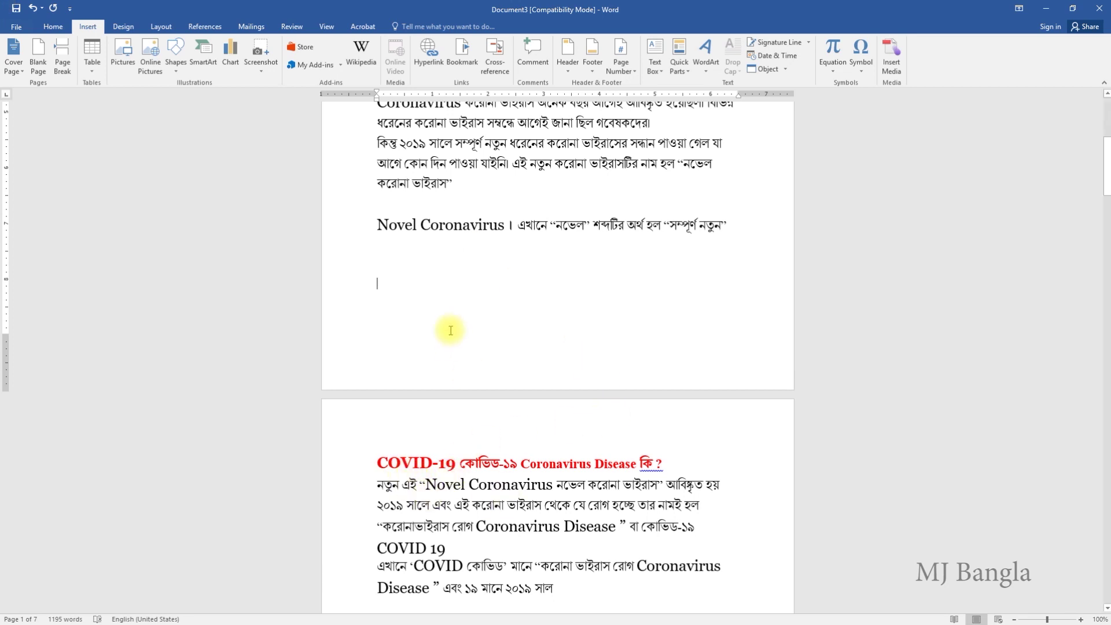
key("Return")
key("Return")
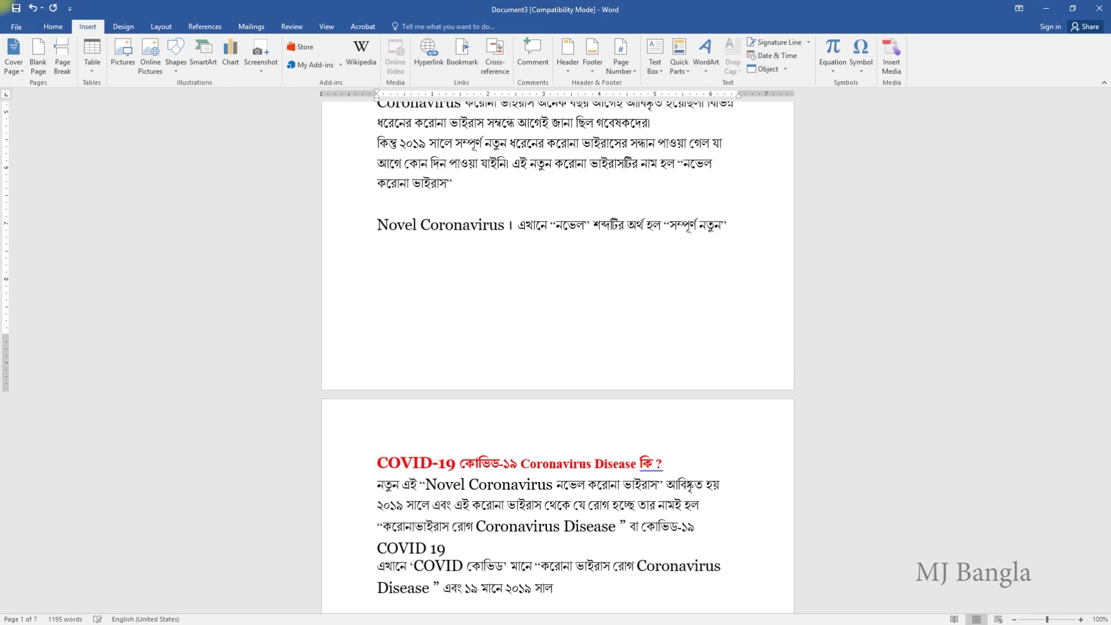
scroll(509, 315, "down", 5)
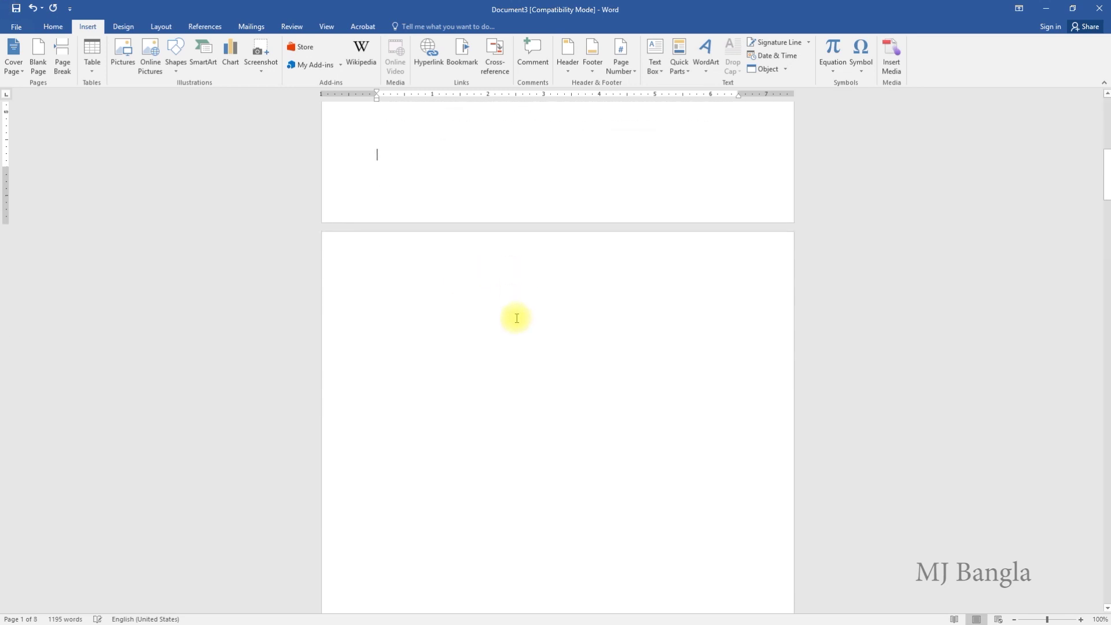
scroll(466, 251, "down", 2)
scroll(509, 355, "down", 3)
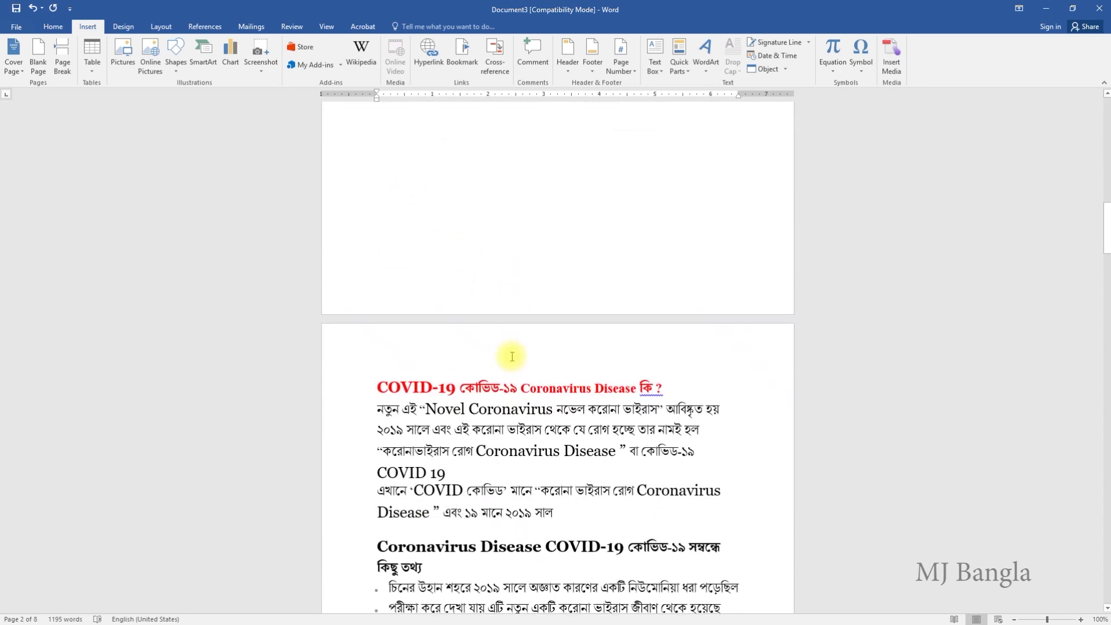
scroll(511, 286, "down", 2)
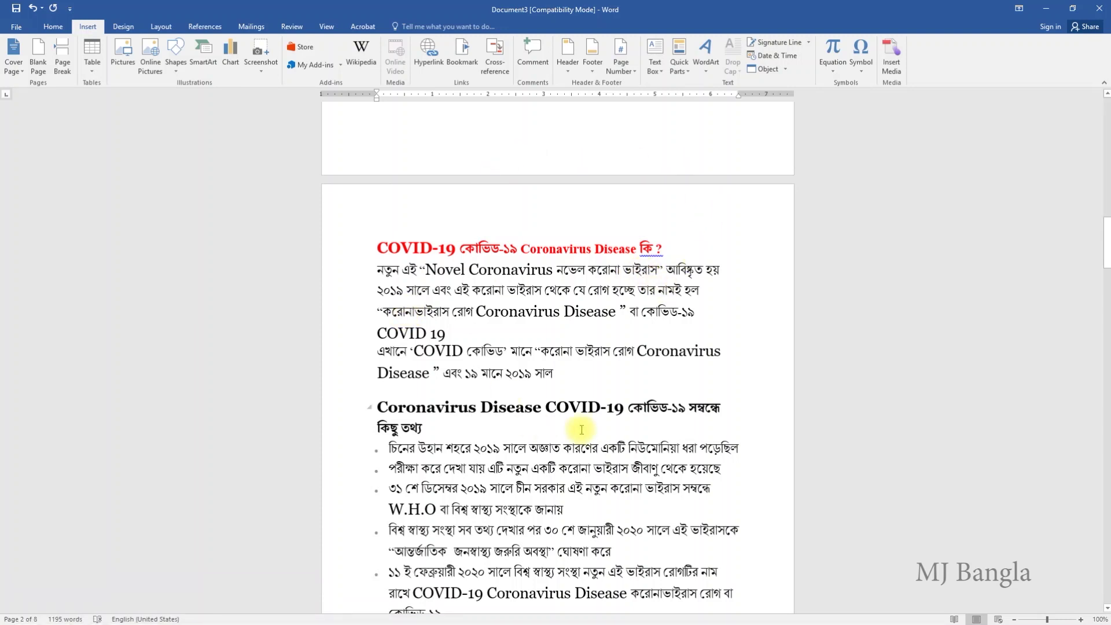
scroll(582, 430, "up", 2)
scroll(582, 429, "up", 2)
scroll(582, 429, "up", 5)
scroll(581, 429, "up", 1)
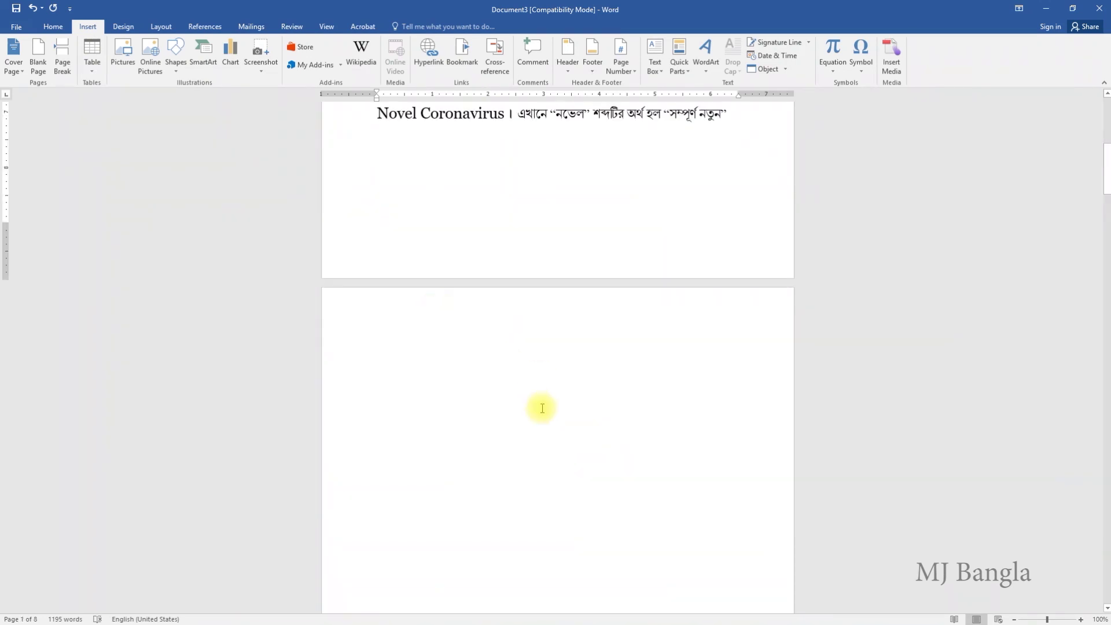
scroll(541, 410, "up", 4)
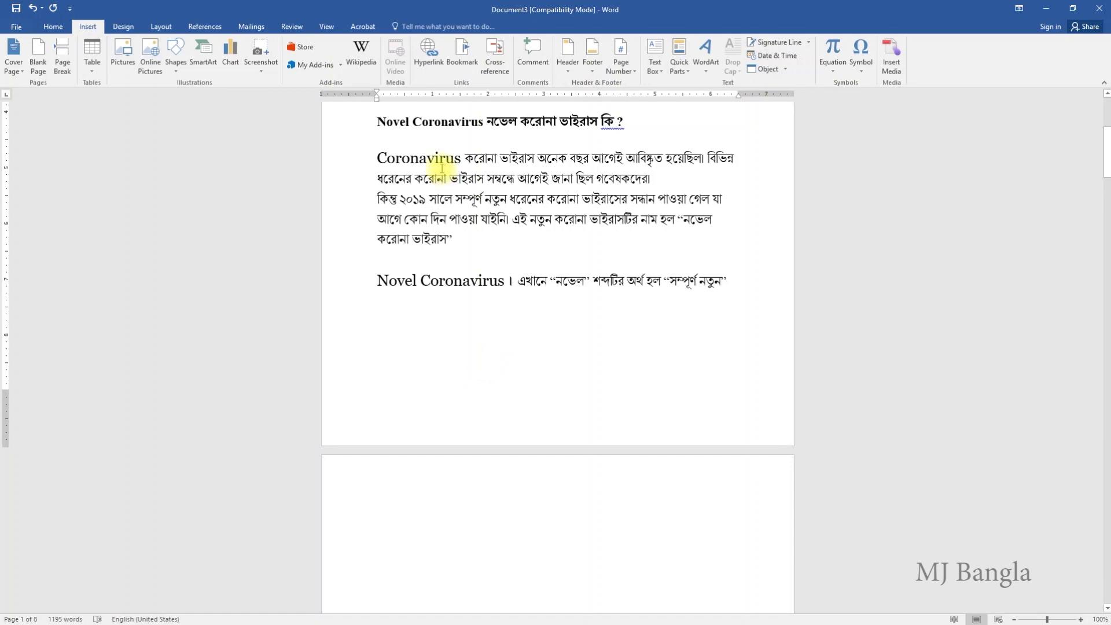
scroll(573, 361, "up", 5)
scroll(573, 362, "up", 3)
scroll(573, 361, "down", 12)
scroll(573, 361, "down", 2)
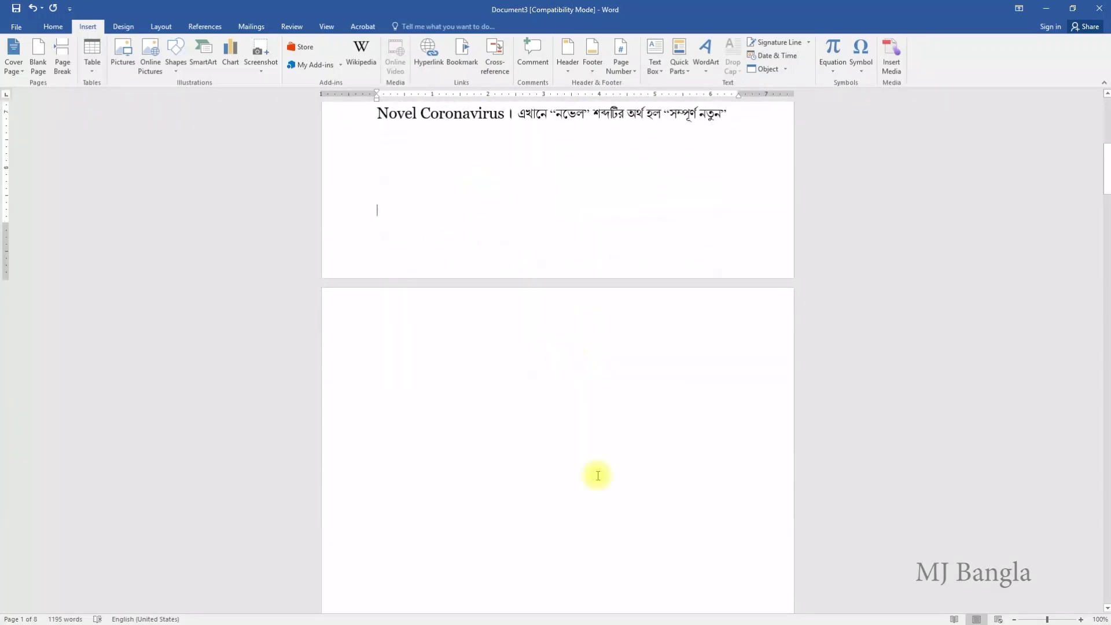
scroll(567, 440, "down", 4)
scroll(565, 452, "down", 4)
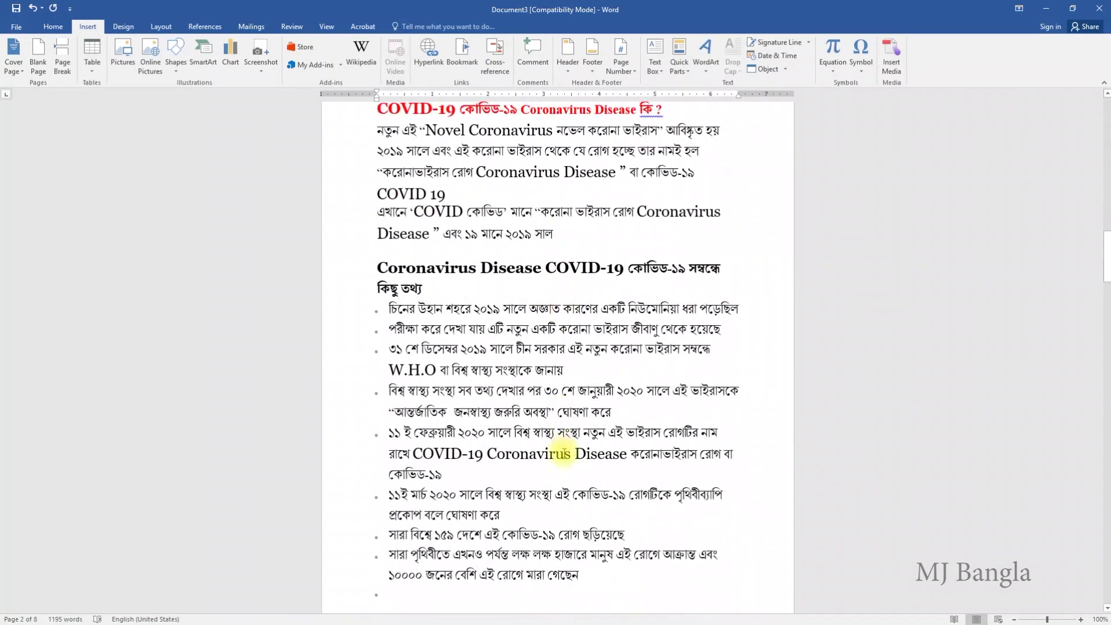
scroll(565, 453, "down", 5)
scroll(564, 454, "down", 1)
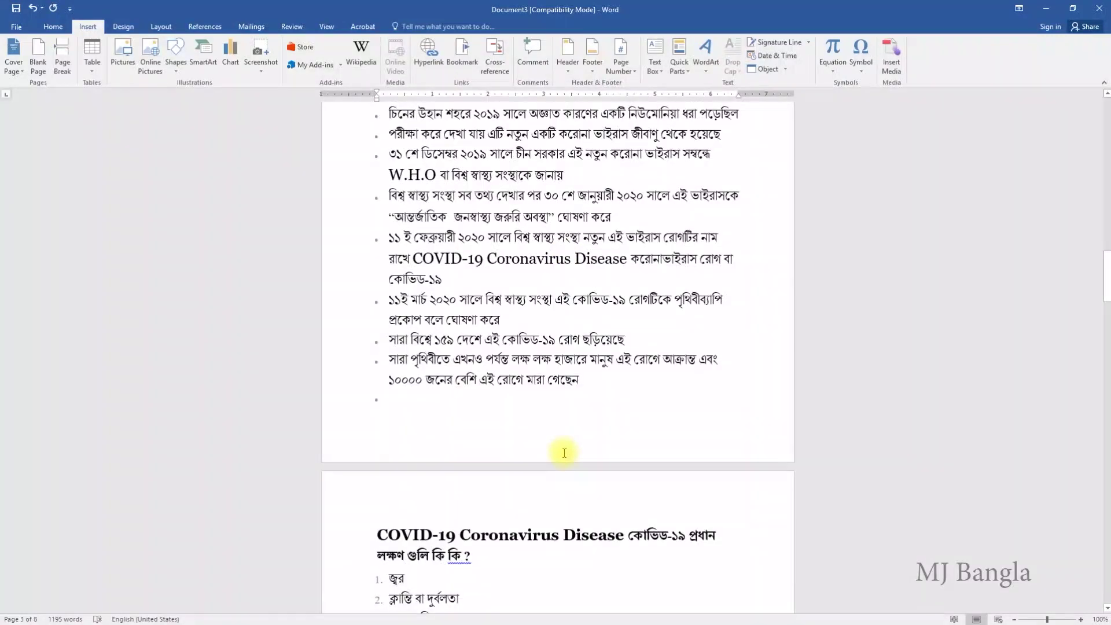
scroll(564, 452, "up", 4)
scroll(565, 453, "up", 7)
scroll(564, 452, "up", 10)
scroll(564, 453, "up", 9)
scroll(564, 452, "up", 6)
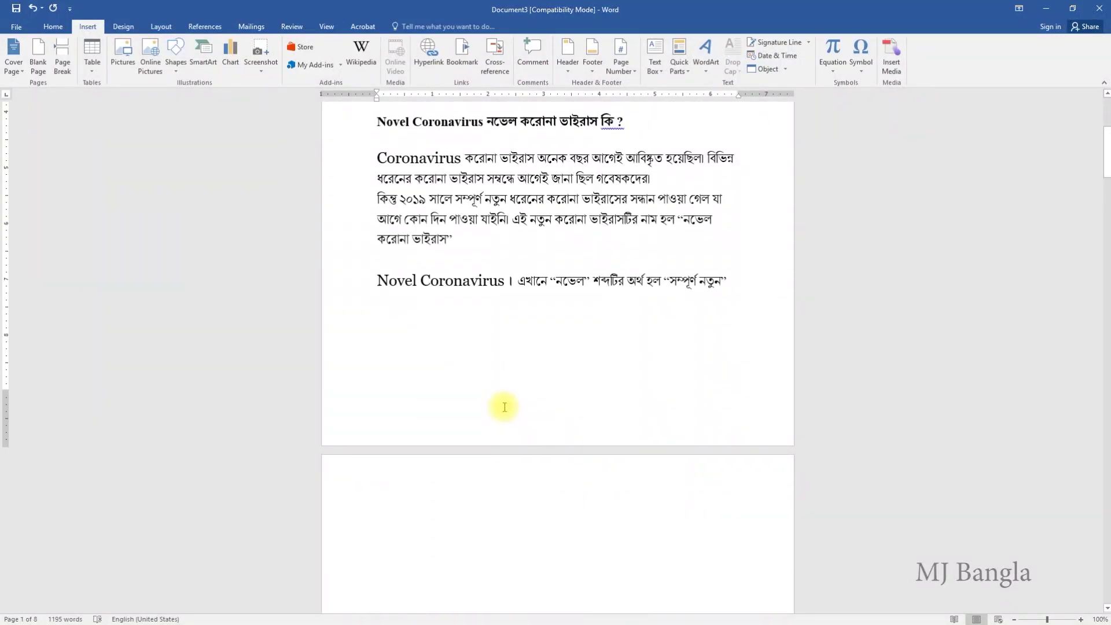
scroll(505, 407, "up", 2)
scroll(665, 526, "up", 2)
scroll(665, 526, "up", 2)
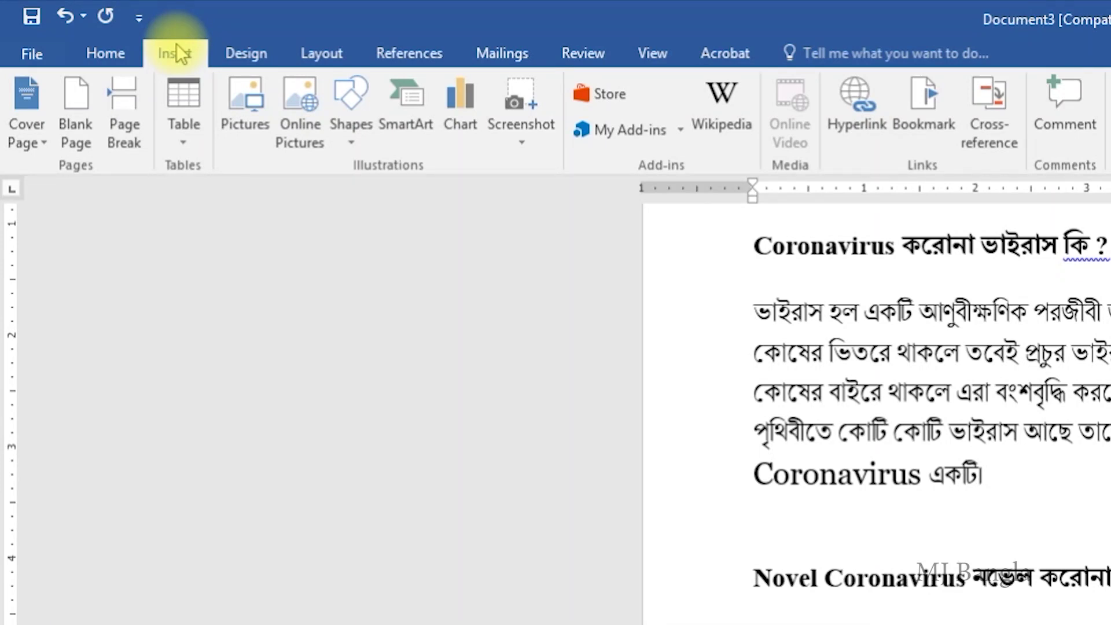
left_click(120, 58)
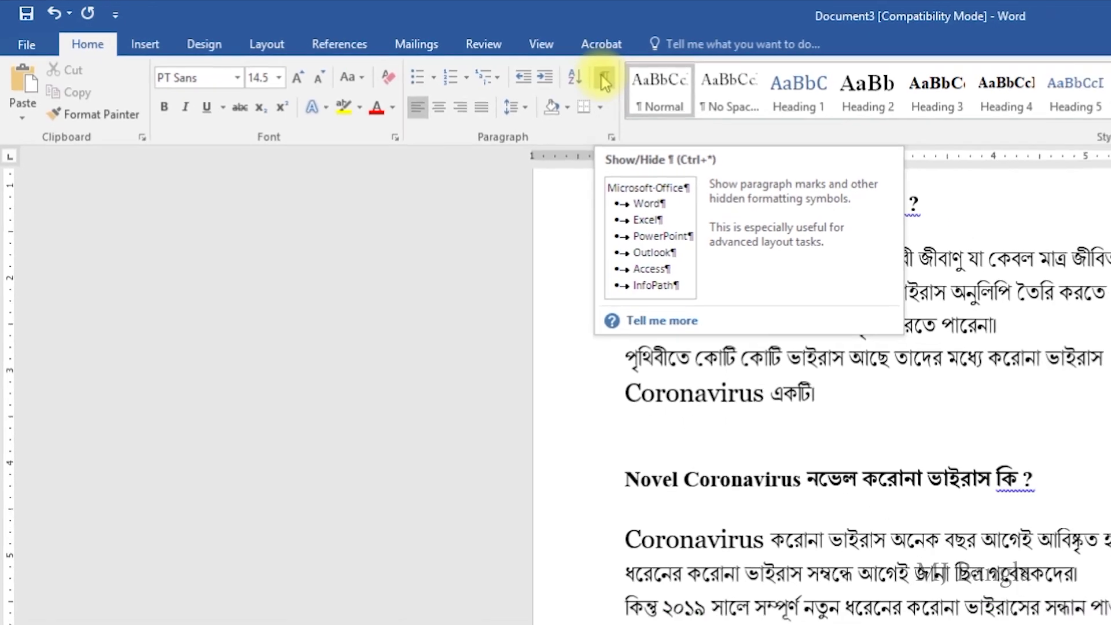
- Turn on Show/Hide ¶ formatting marks and select the Page Break line on page 2
left_click(729, 93)
scroll(515, 197, "up", 2)
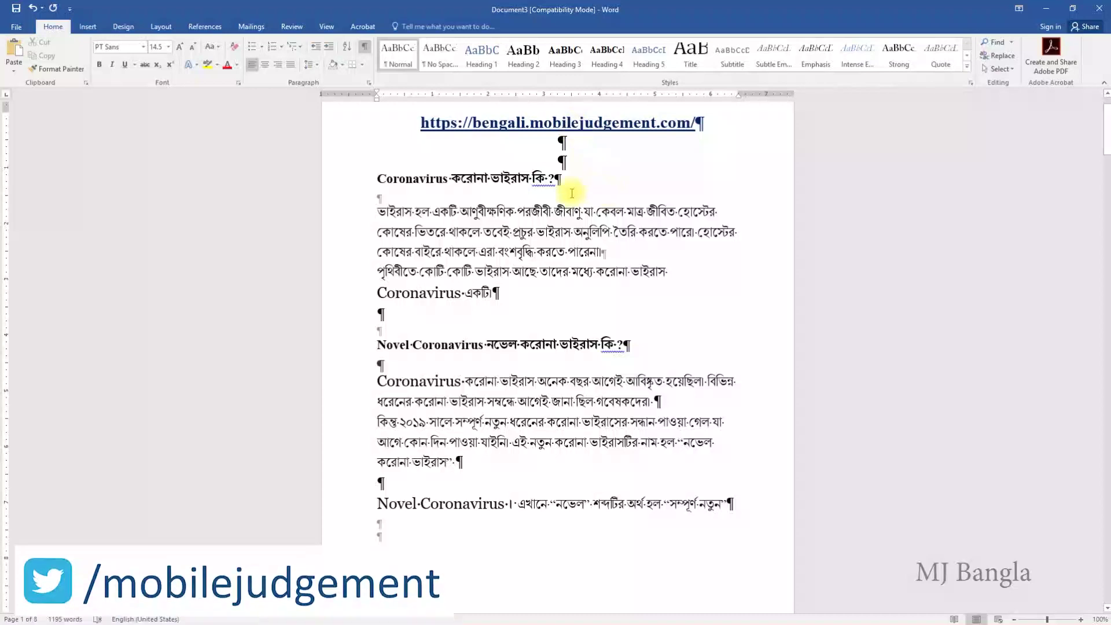
scroll(486, 430, "down", 3)
scroll(446, 317, "down", 1)
scroll(508, 397, "down", 3)
scroll(509, 397, "down", 3)
scroll(405, 382, "down", 1)
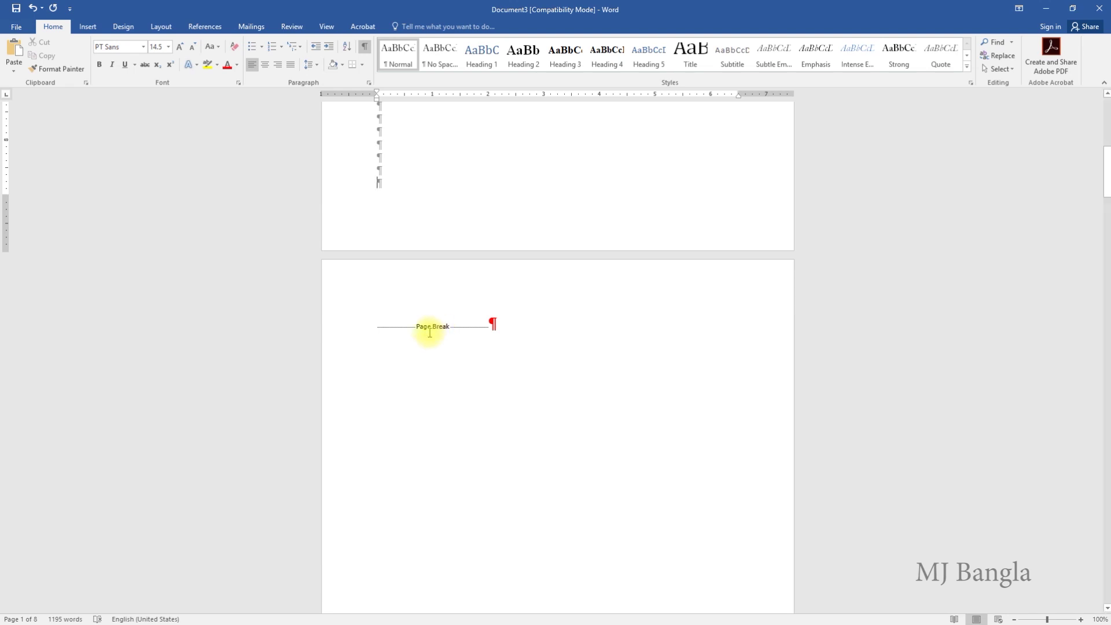
double_click(433, 331)
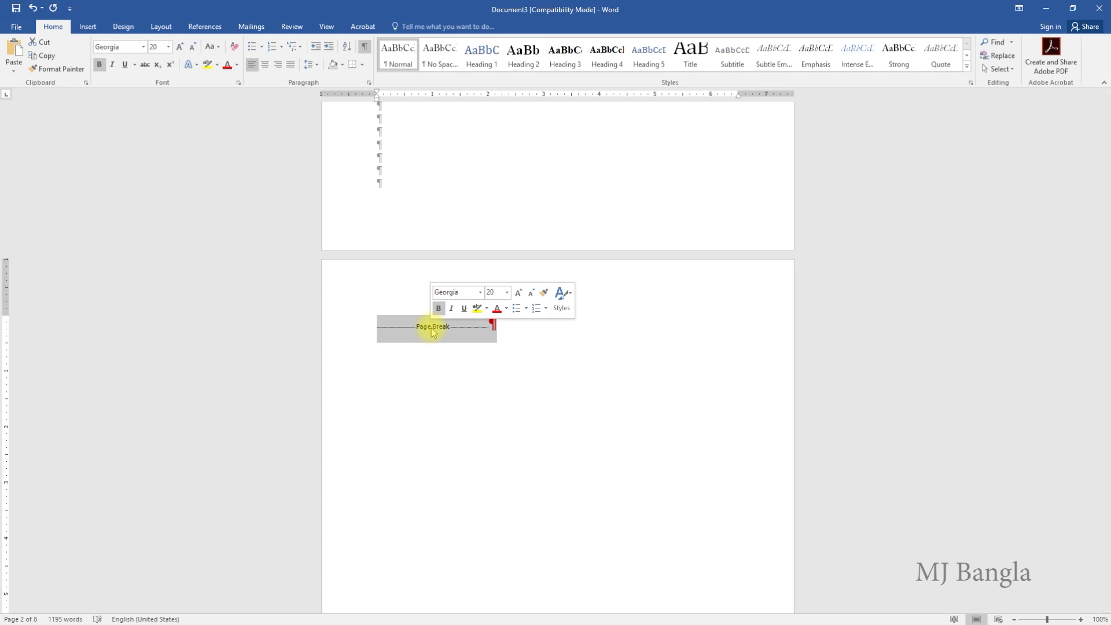
- Delete the Page Break marker, after one undo and reselect, bringing the COVID-19 heading to page 2
key("Delete")
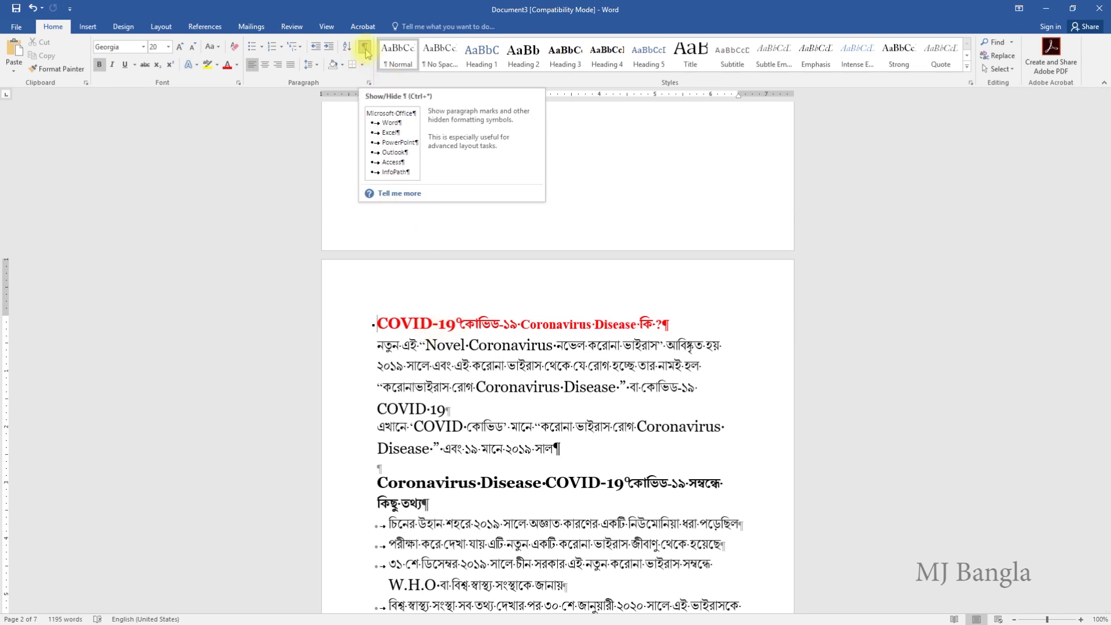
left_click(365, 51)
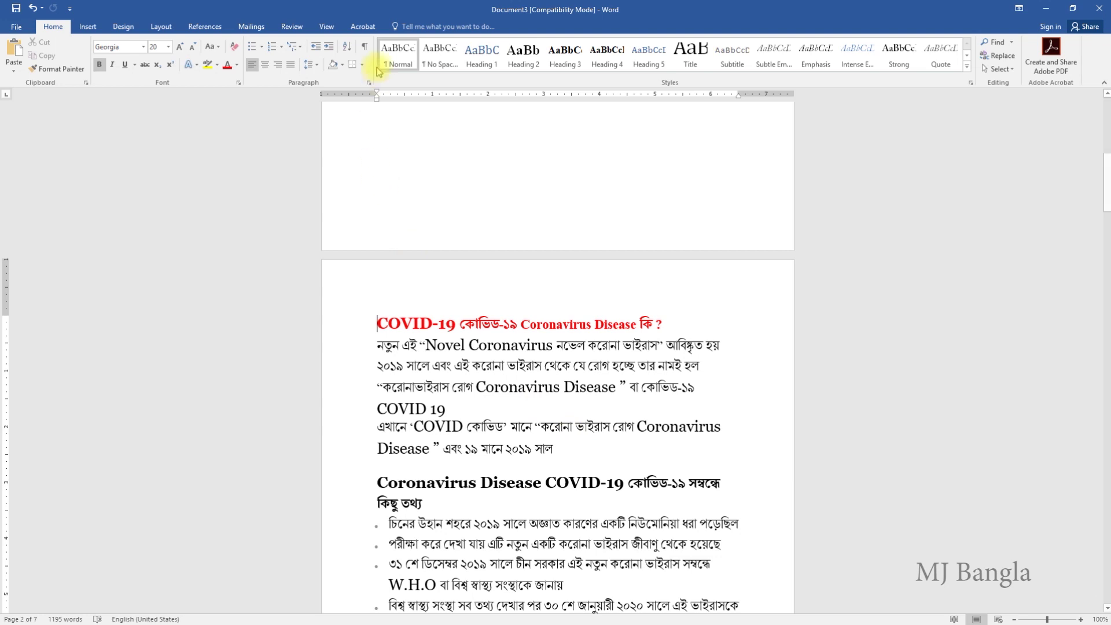
left_click(365, 47)
left_click(33, 8)
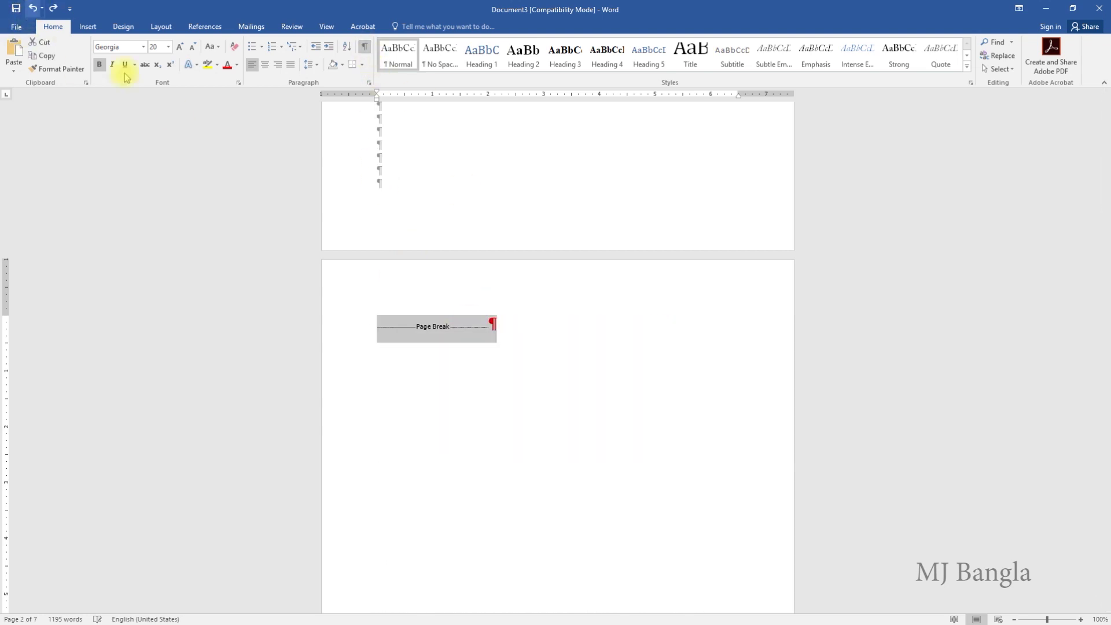
left_click(490, 327)
left_click_drag(489, 327, 394, 326)
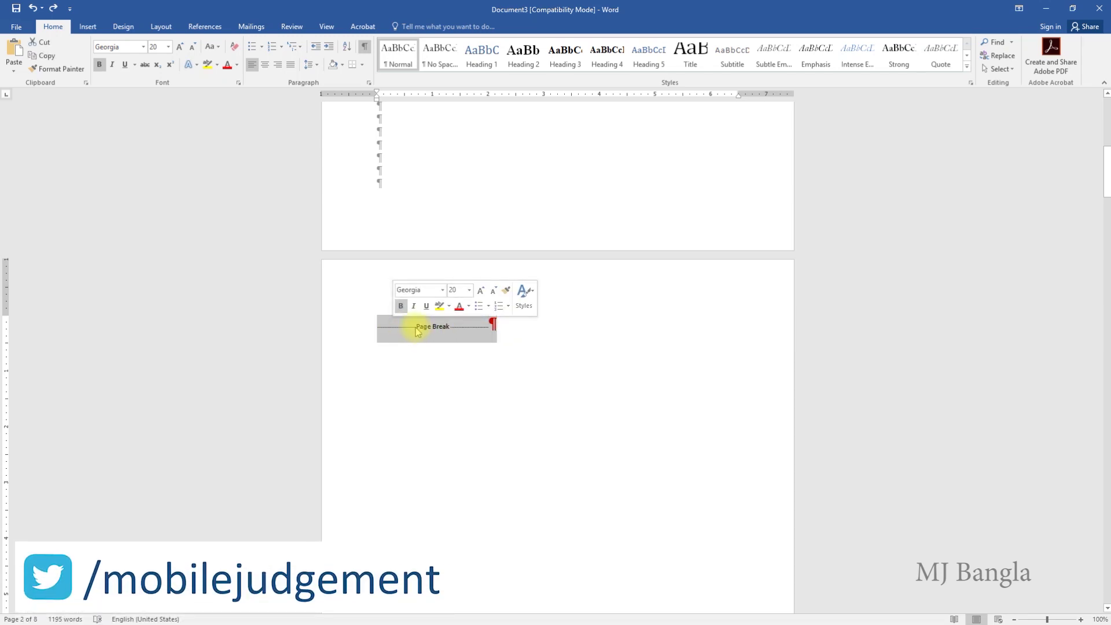
key("Delete")
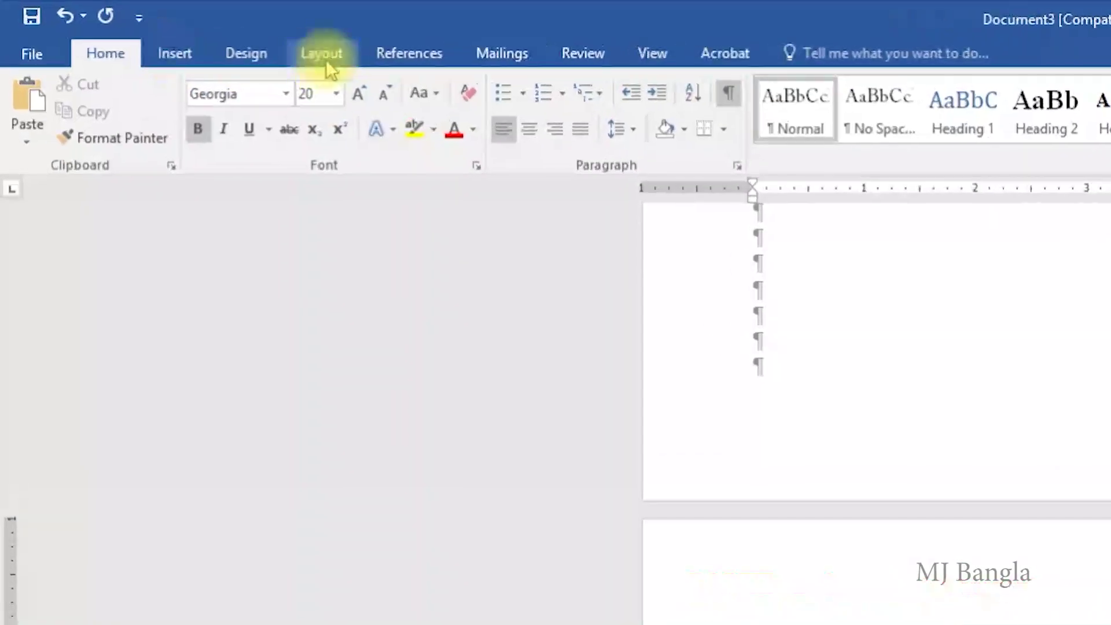
- In the Paragraph Line and Page Breaks settings, uncheck Keep lines together, leaving Widow/Orphan control on
left_click(162, 29)
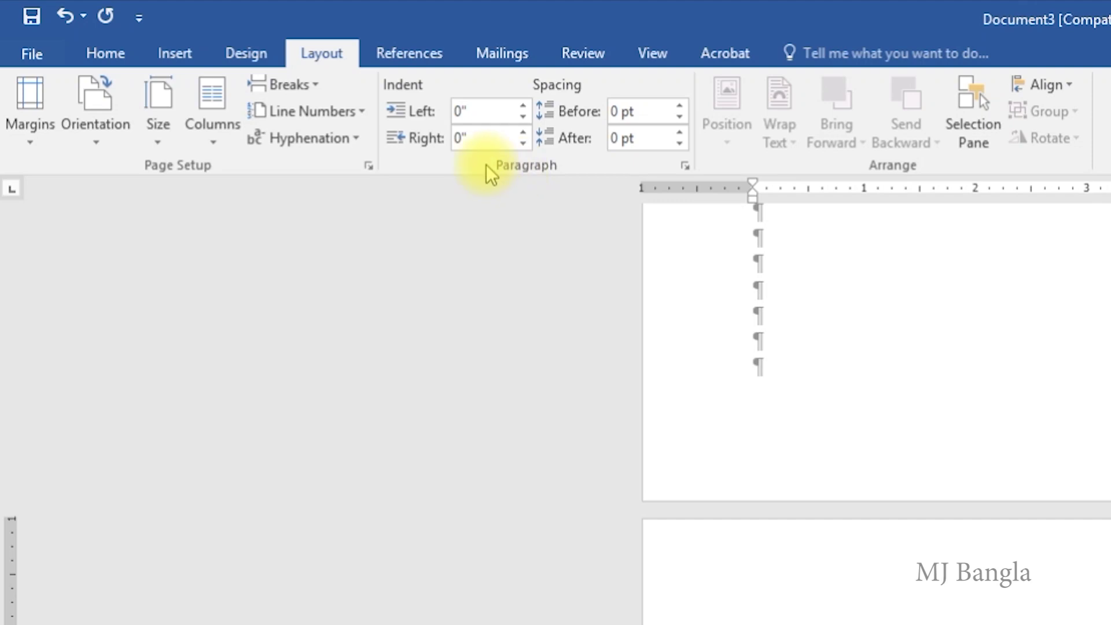
left_click(687, 166)
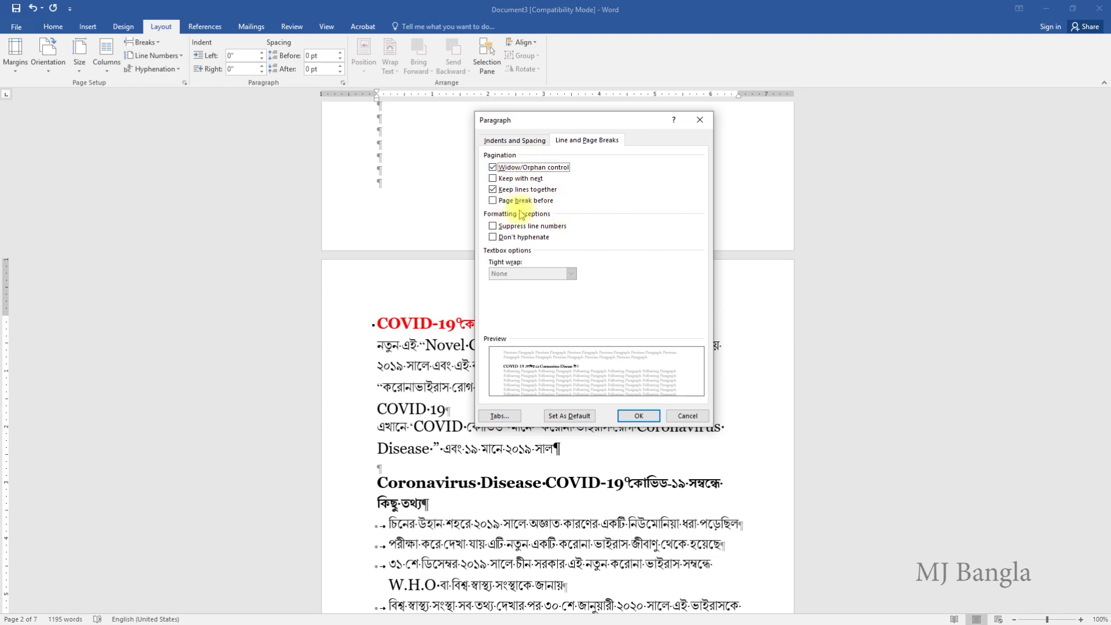
left_click(502, 191)
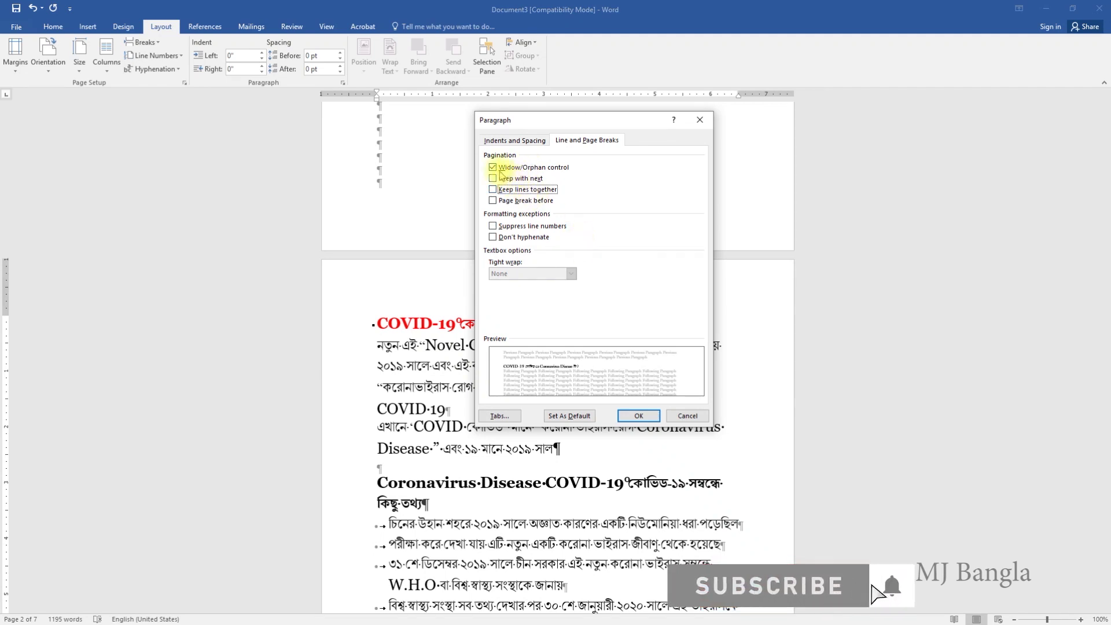
left_click(638, 416)
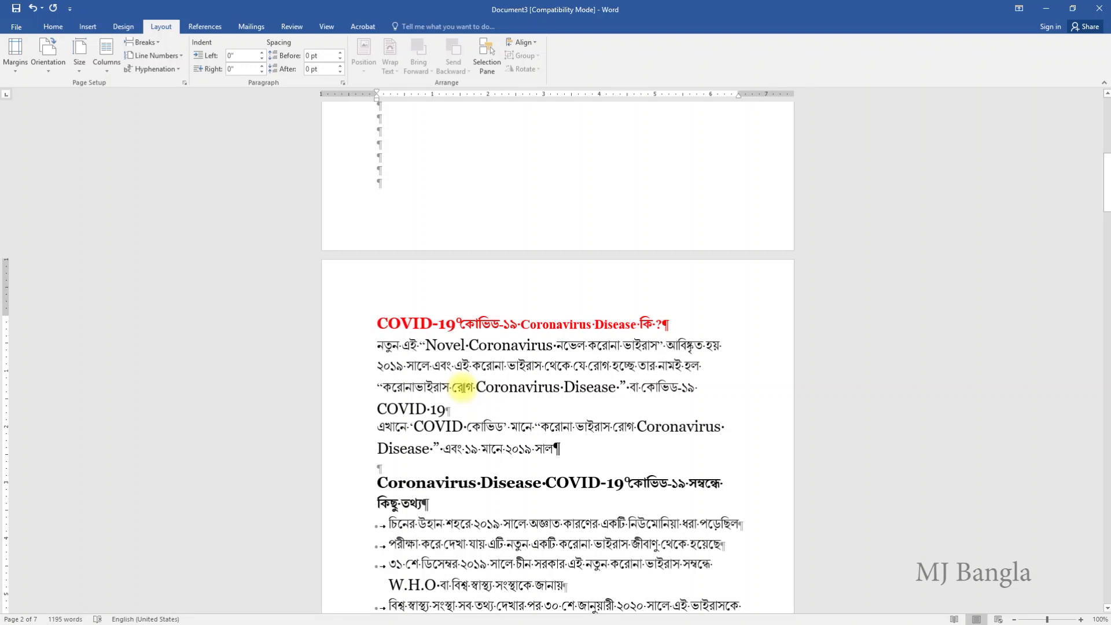
- Return to the top of the article and switch from the Home to the Insert ribbon
scroll(463, 387, "up", 2)
scroll(463, 388, "up", 5)
scroll(463, 387, "up", 3)
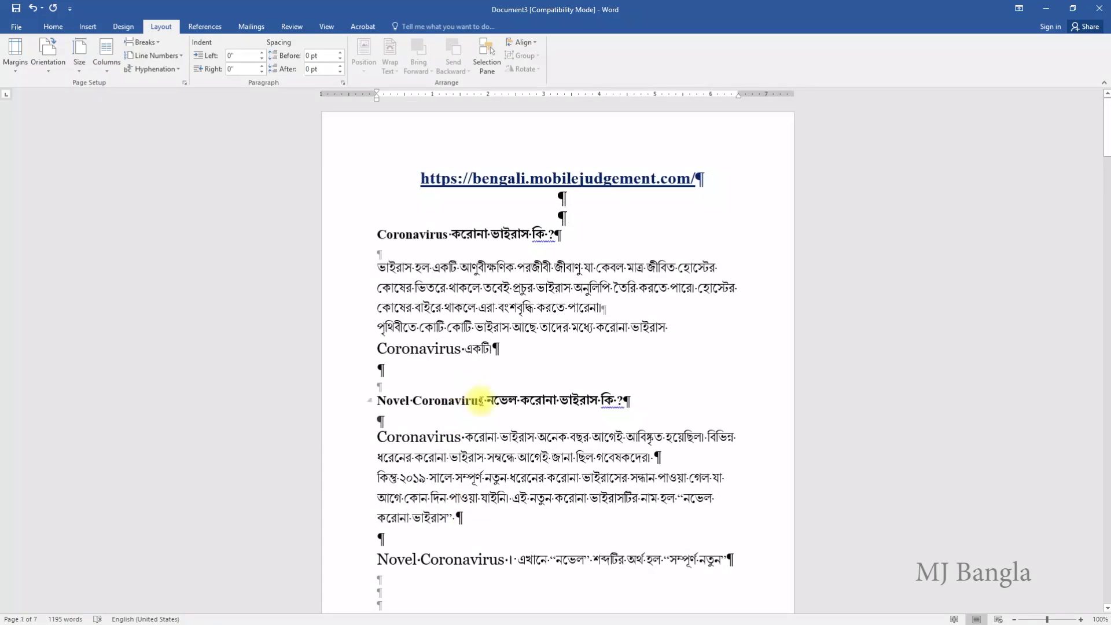
scroll(463, 387, "down", 1)
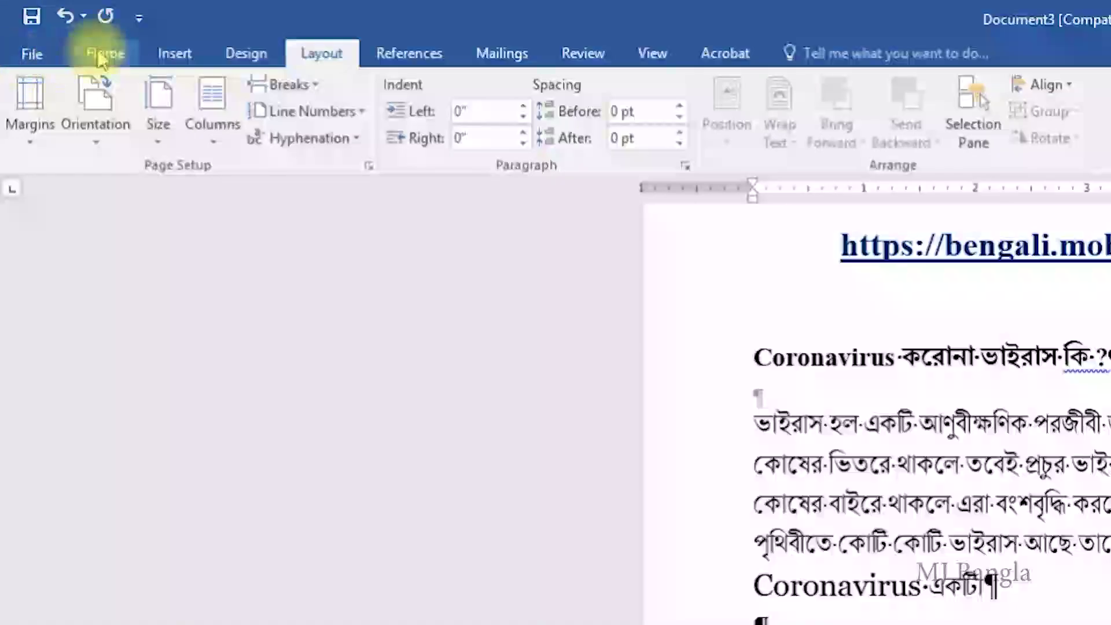
left_click(103, 55)
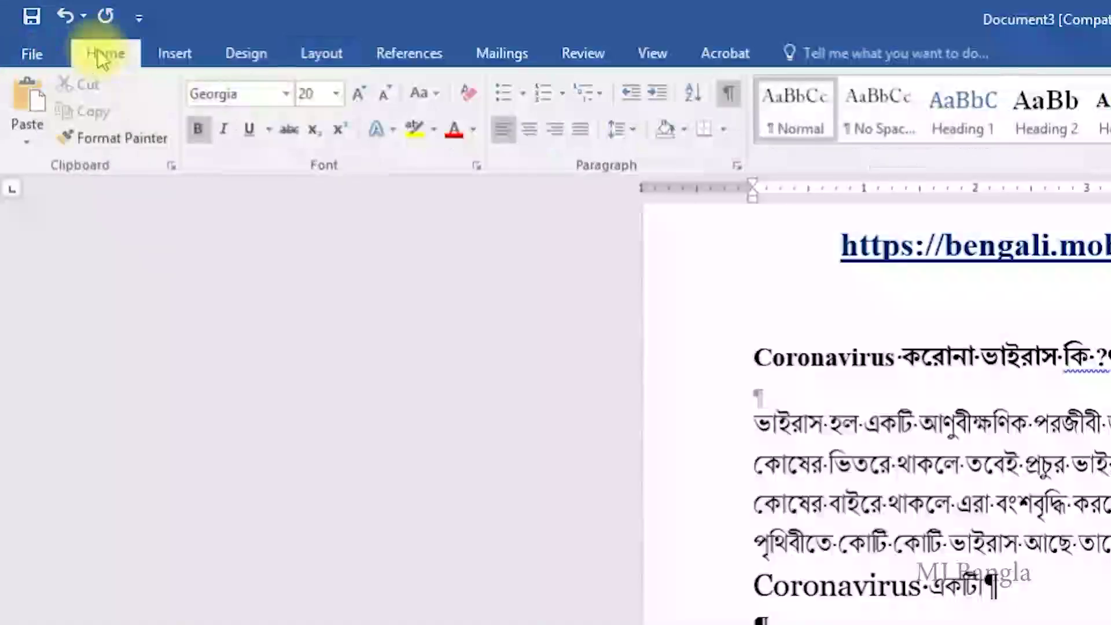
left_click(175, 52)
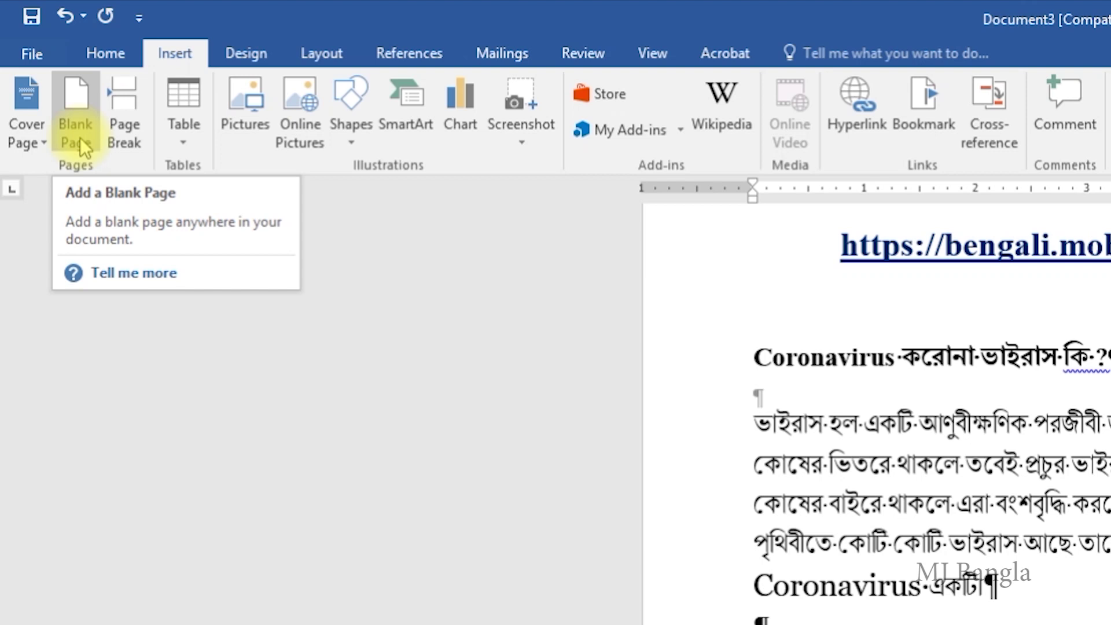
- Turn off Show/Hide ¶ so paragraph marks and formatting dots are hidden
scroll(80, 137, "down", 1)
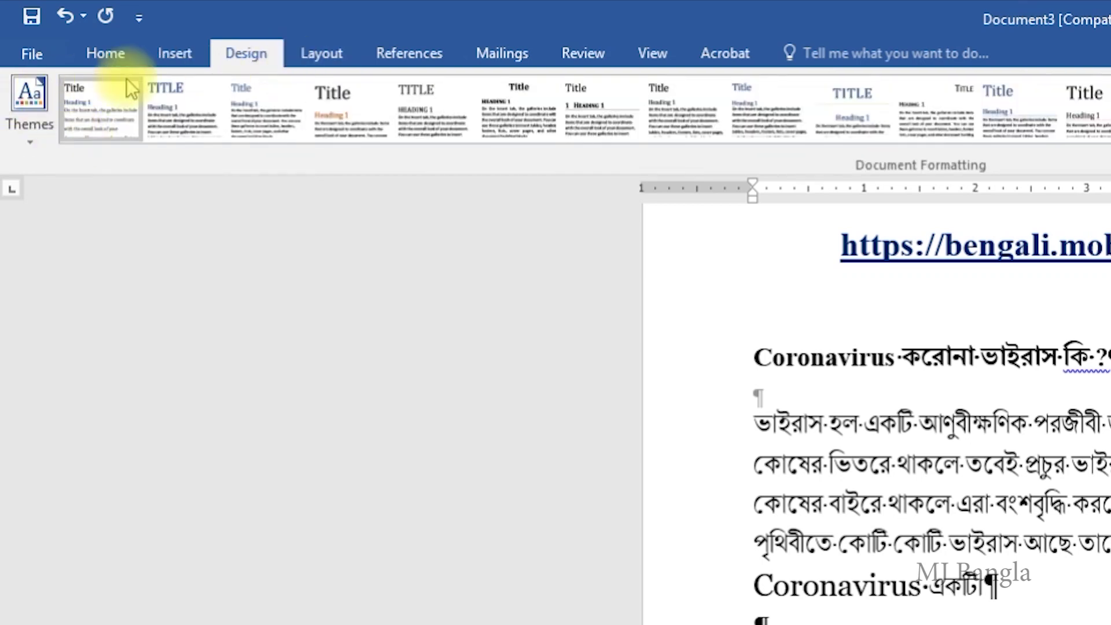
left_click(105, 58)
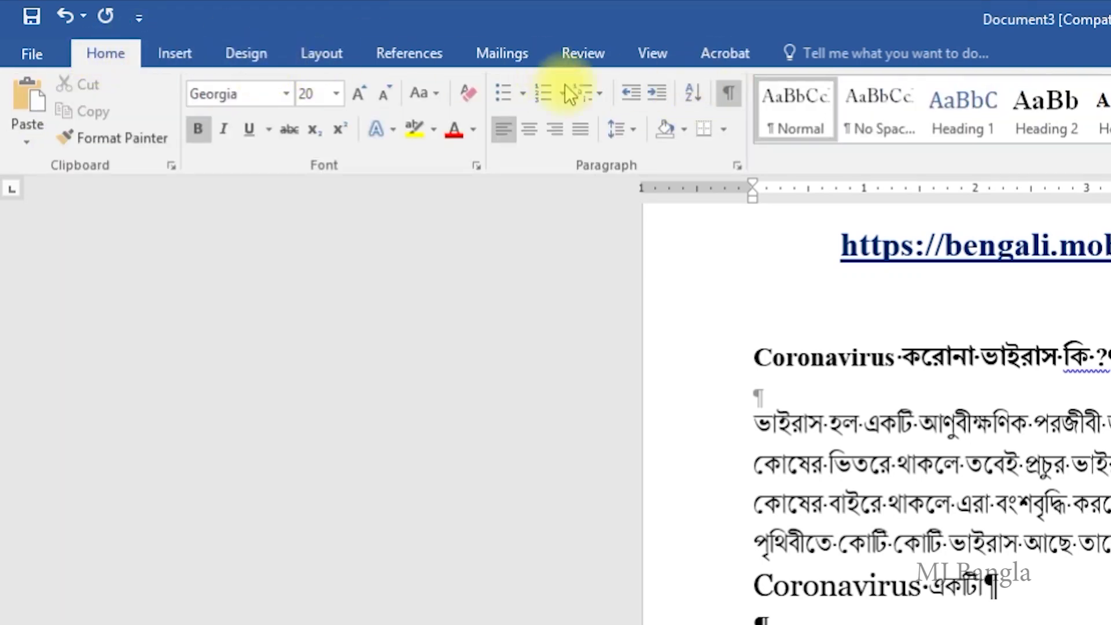
left_click(731, 95)
- Insert a blank page just before the COVID-19 heading, making the article 8 pages
left_click(193, 53)
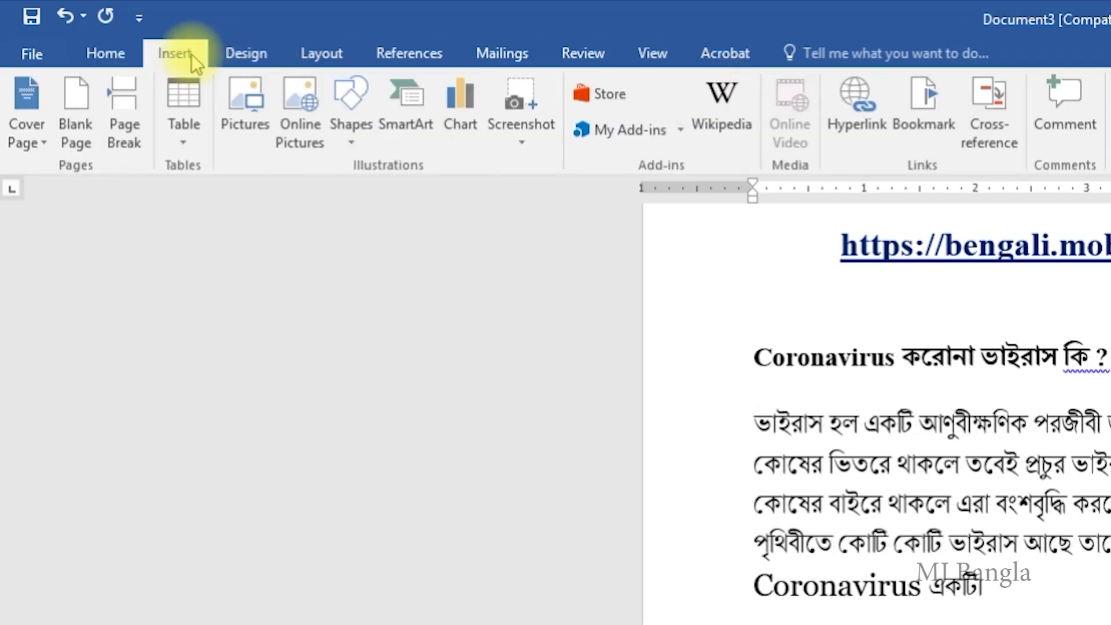
scroll(471, 360, "down", 1)
scroll(148, 228, "down", 2)
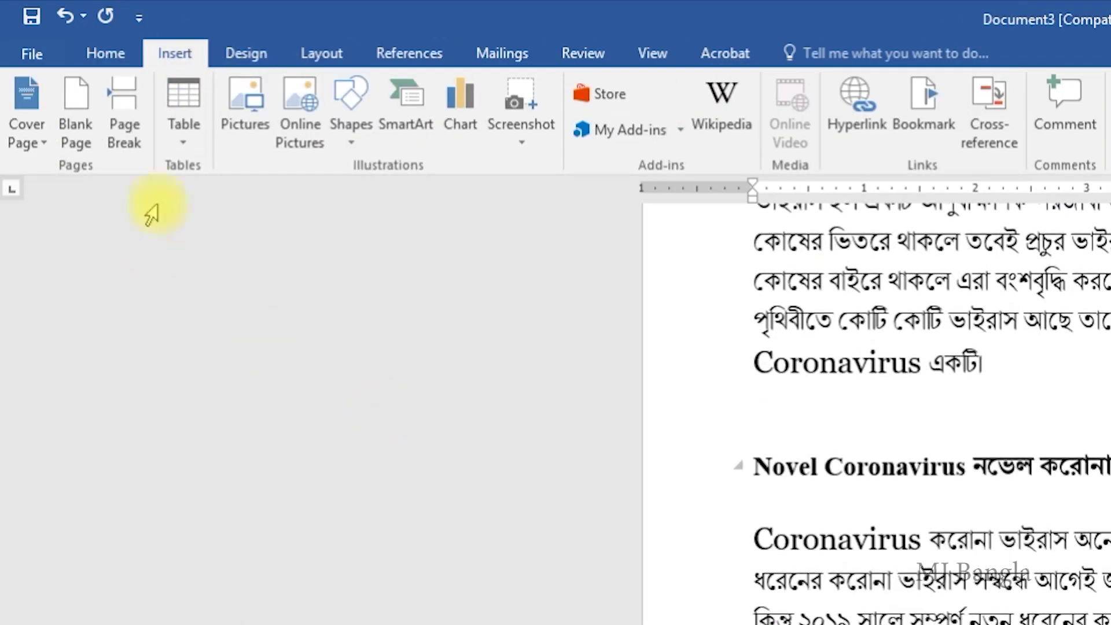
scroll(811, 273, "down", 3)
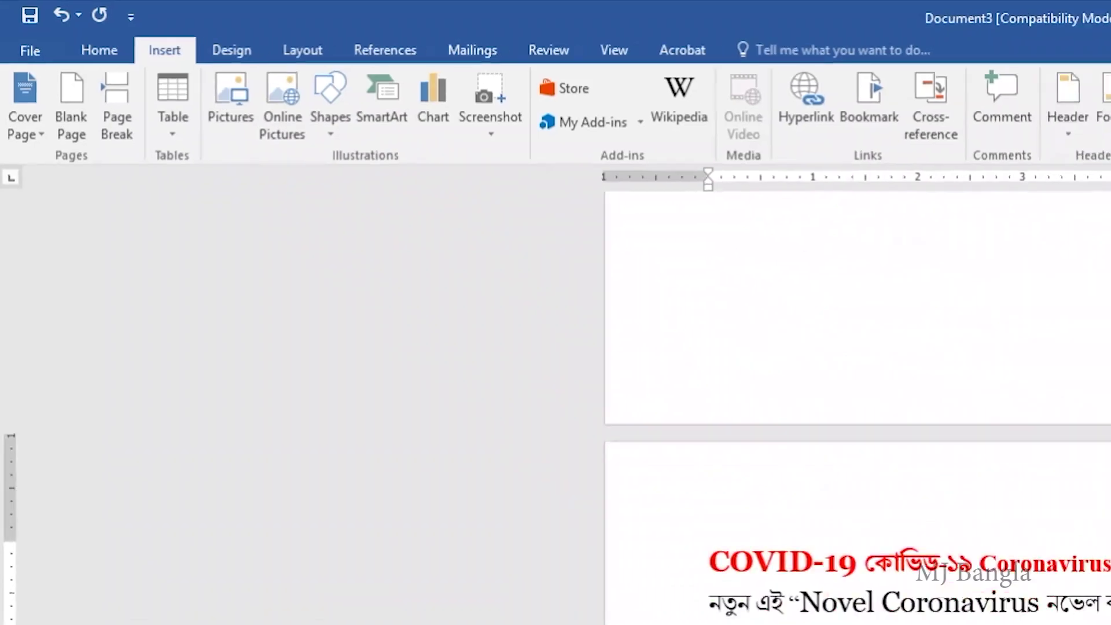
scroll(818, 484, "down", 5)
scroll(620, 384, "down", 3)
left_click(377, 443)
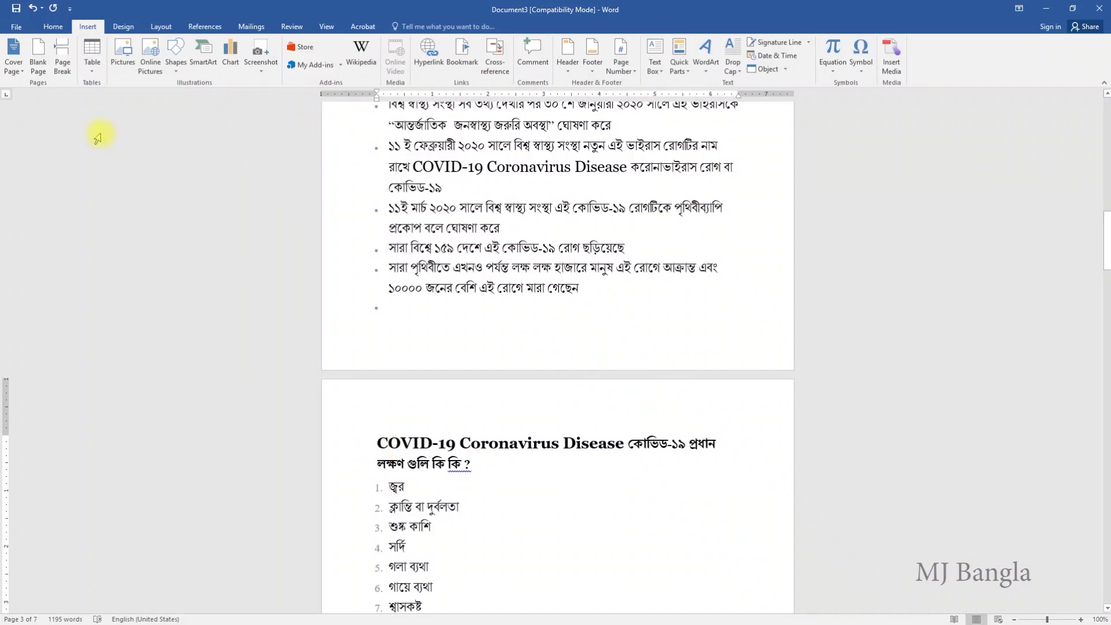
left_click(42, 67)
scroll(670, 355, "up", 4)
scroll(506, 397, "down", 3)
scroll(459, 496, "down", 4)
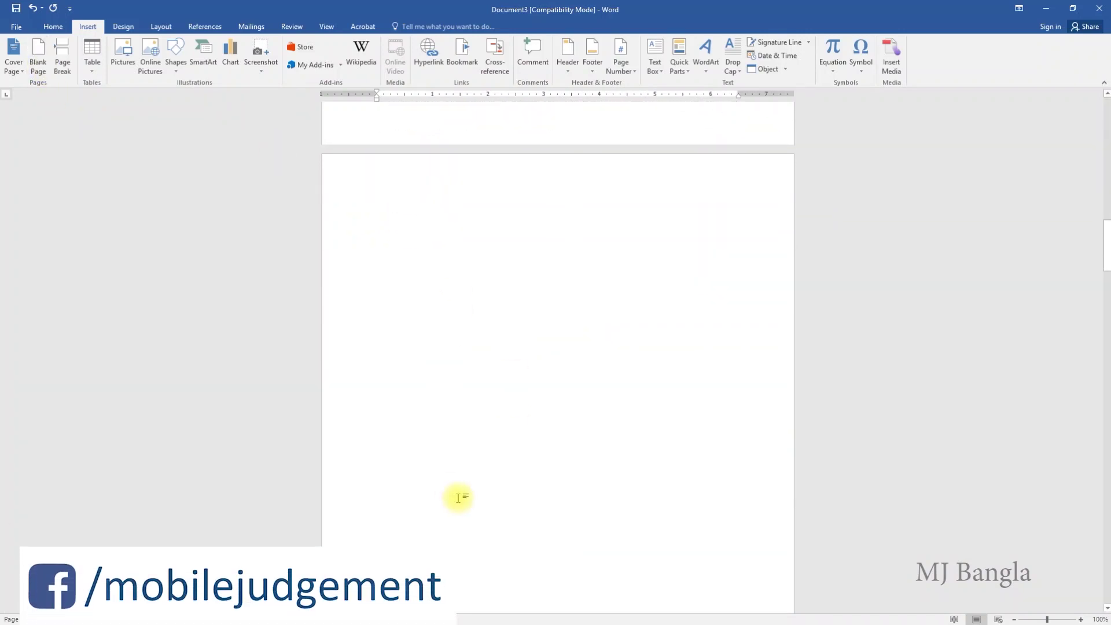
scroll(506, 223, "down", 3)
scroll(521, 290, "down", 3)
scroll(529, 315, "down", 3)
scroll(532, 317, "up", 4)
scroll(531, 317, "up", 3)
scroll(531, 317, "up", 3)
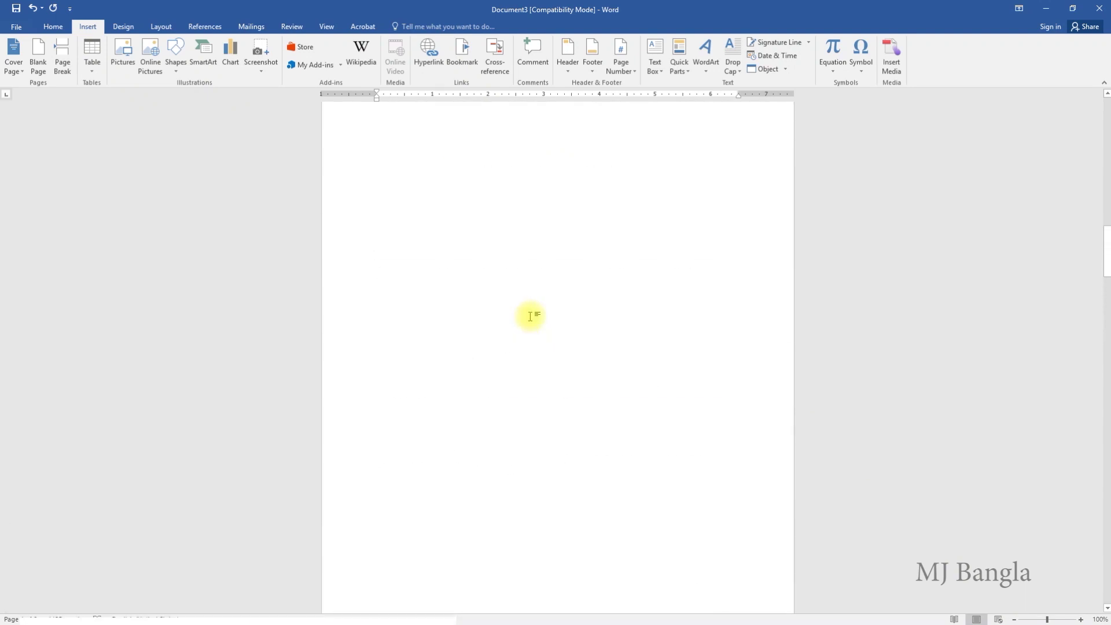
scroll(530, 316, "up", 4)
scroll(530, 316, "up", 4)
scroll(531, 316, "up", 3)
scroll(530, 317, "up", 4)
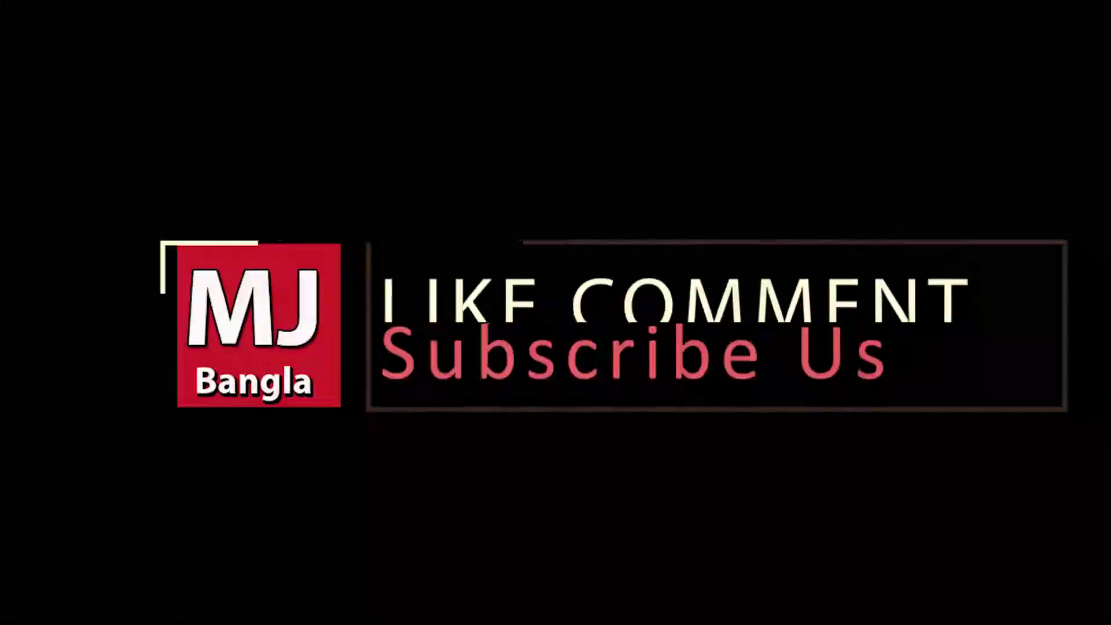